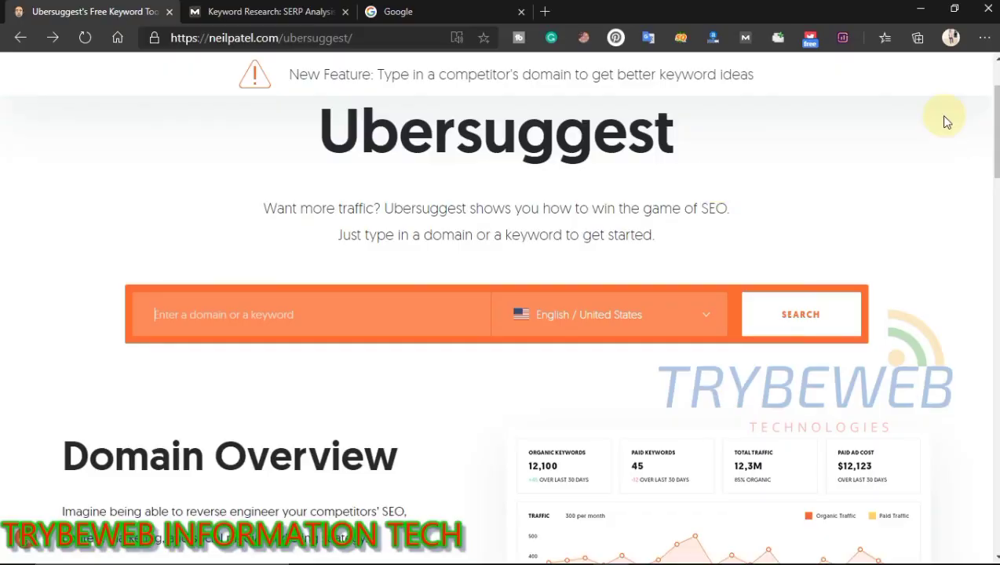
# Scroll to the top of the Ubersuggest home page at neilpatel.com/ubersuggest
pyautogui.scroll(2, 939, 115)
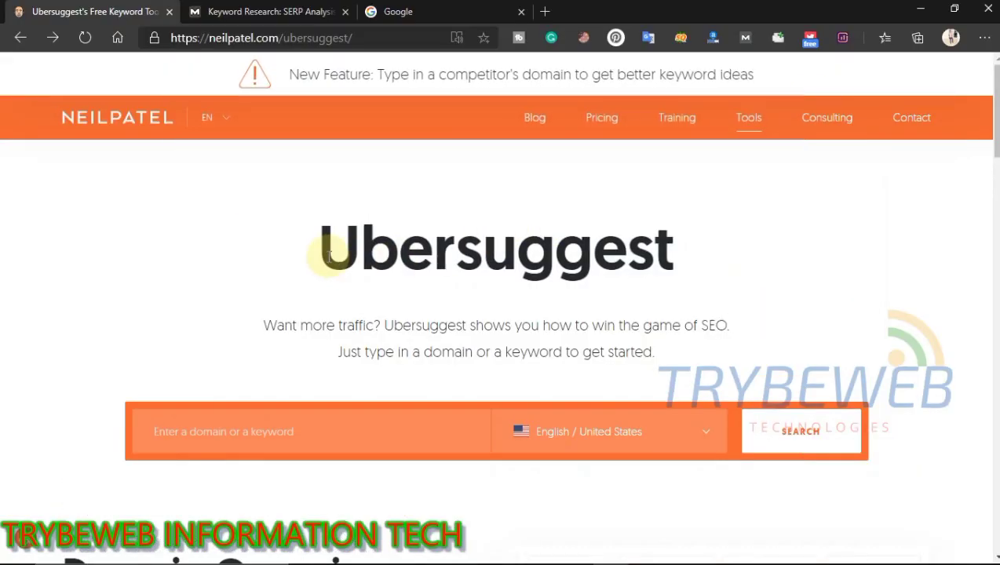
# Search Ubersuggest for 'Best movies 2020' with English / United States kept as the language
pyautogui.moveTo(319, 249); pyautogui.dragTo(699, 252)
pyautogui.click(264, 252)
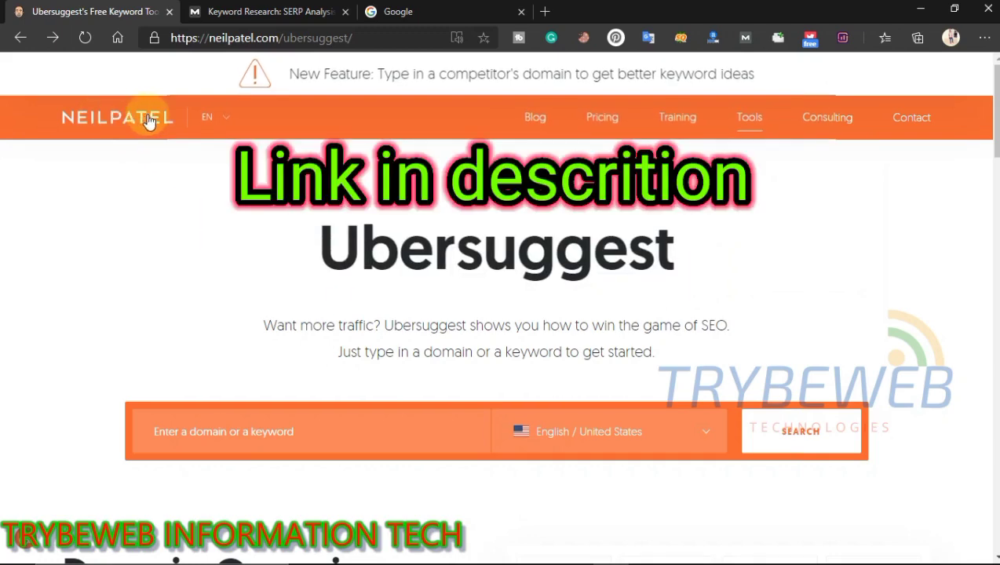
pyautogui.scroll(-2, 420, 259)
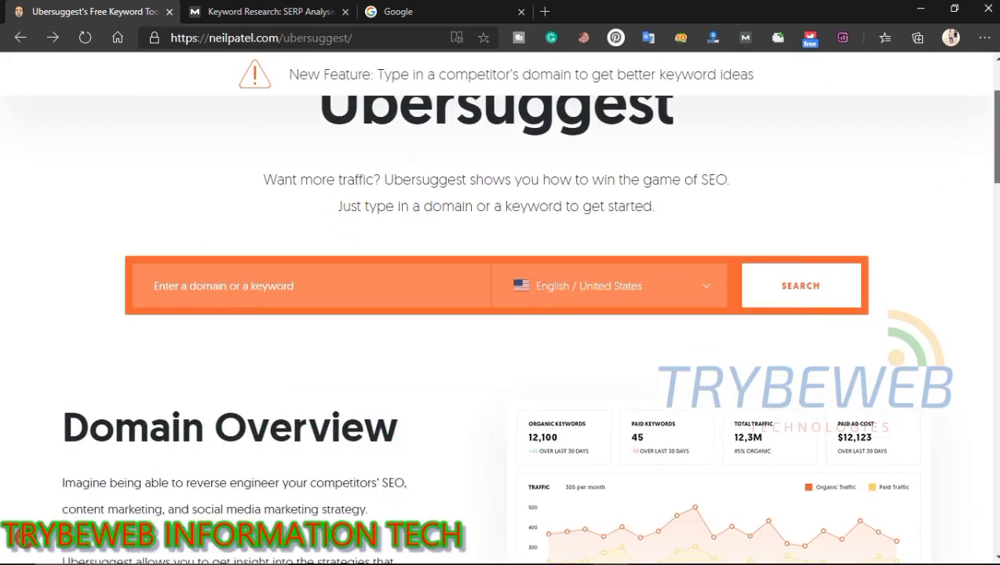
pyautogui.click(348, 286)
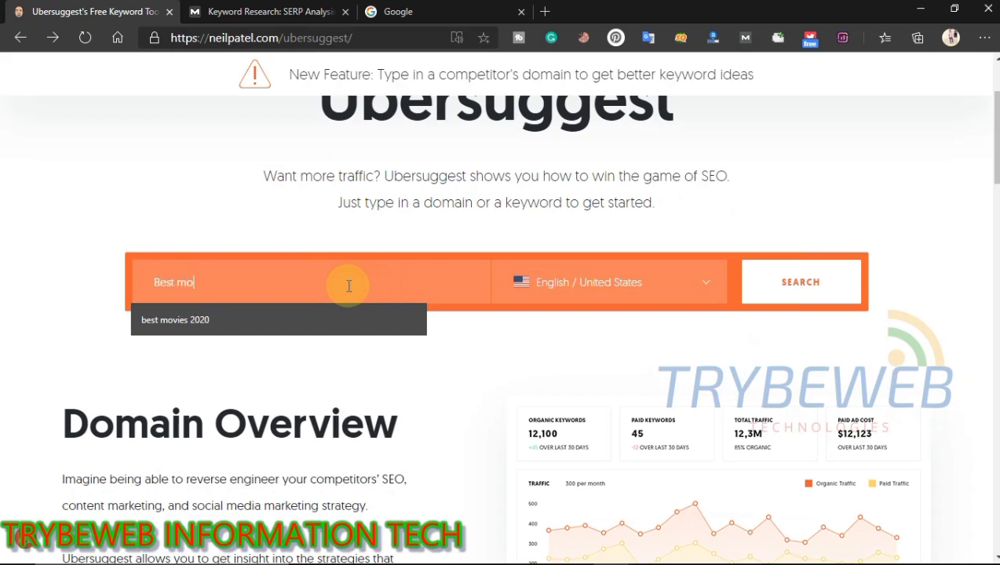
pyautogui.write('Best movies 2020')
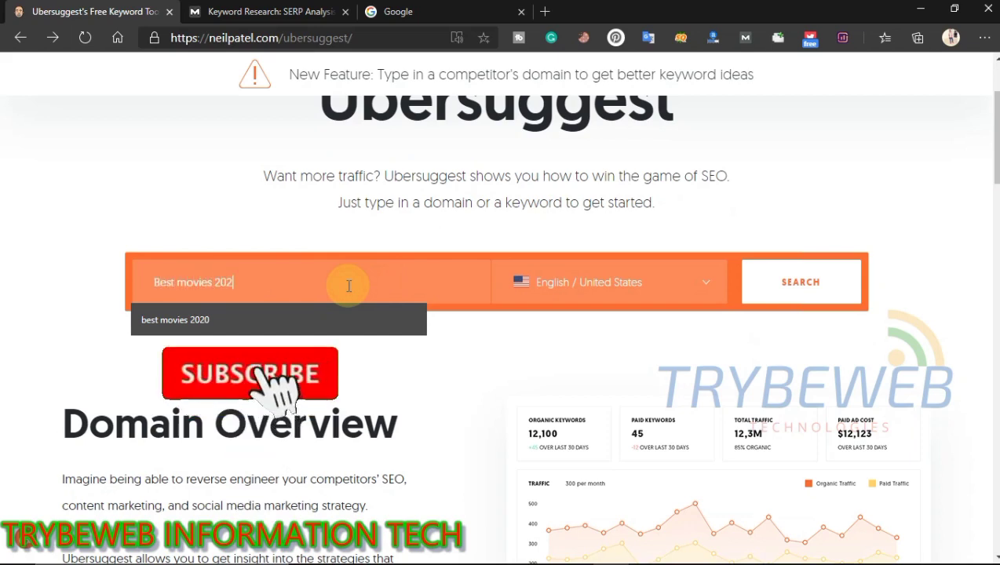
pyautogui.click(683, 281)
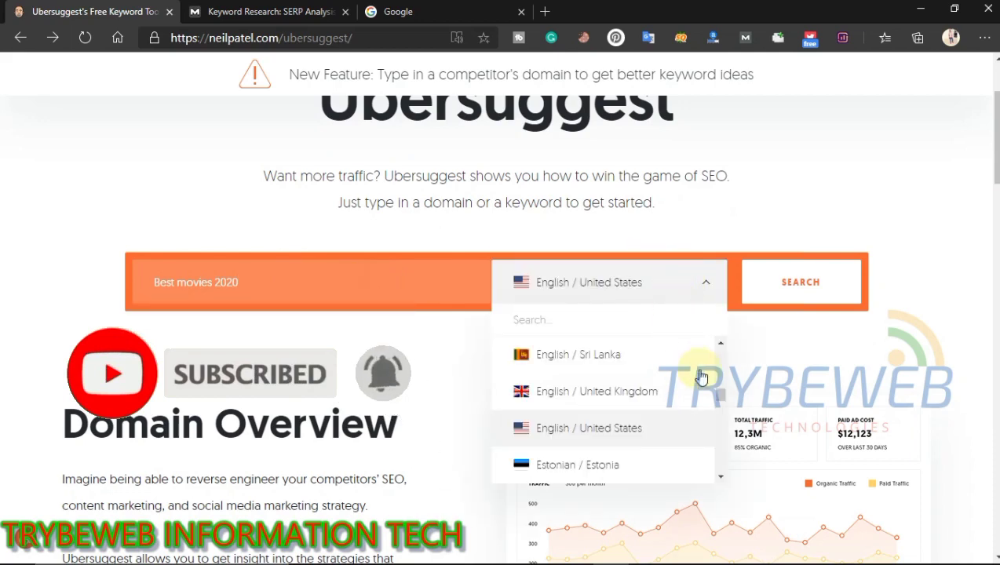
pyautogui.moveTo(720, 398); pyautogui.dragTo(709, 297)
pyautogui.click(640, 297)
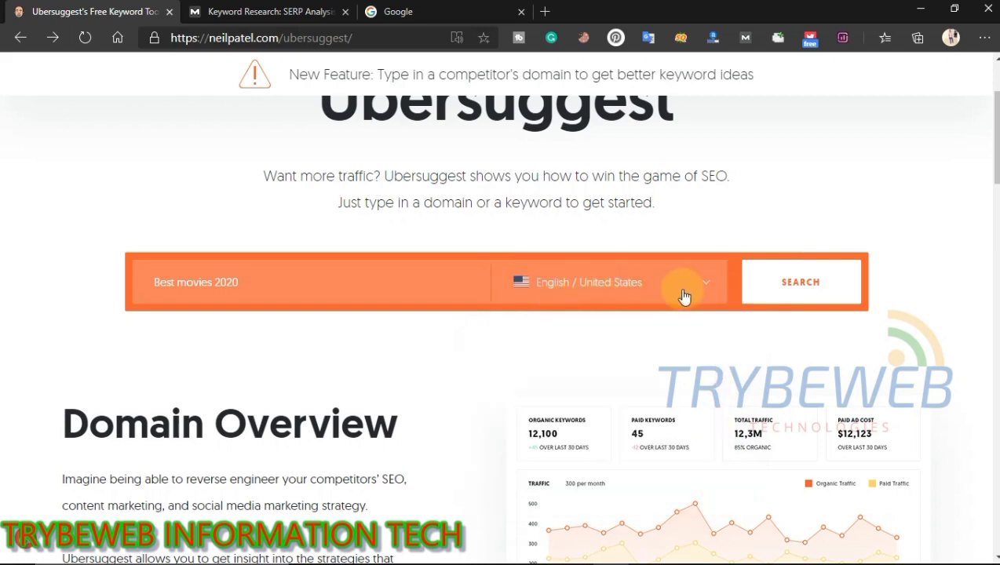
pyautogui.click(817, 291)
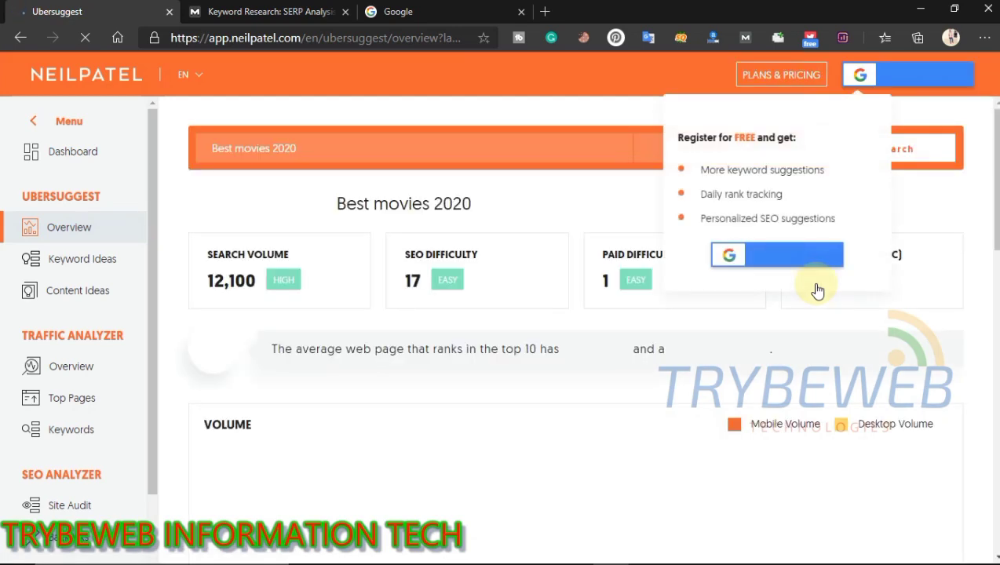
# Dismiss the Register for FREE popup and scroll to the $0.73 CPC, benchmark and volume chart
pyautogui.click(871, 115)
pyautogui.scroll(-1, 402, 201)
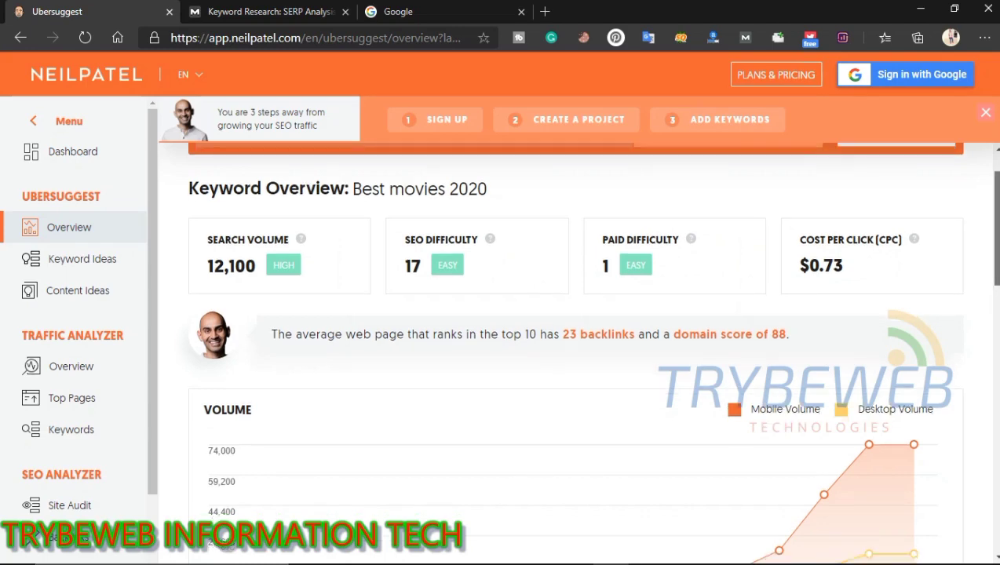
pyautogui.scroll(-3, 990, 290)
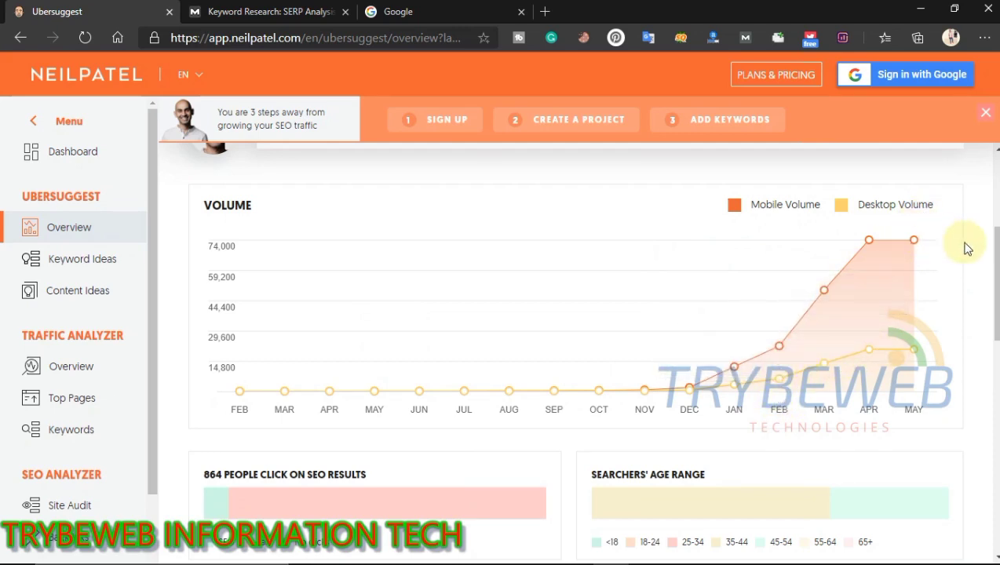
# Scroll down to the 293 keyword ideas for Best movies 2020, with best movies of 2020 detailed
pyautogui.scroll(-5, 995, 283)
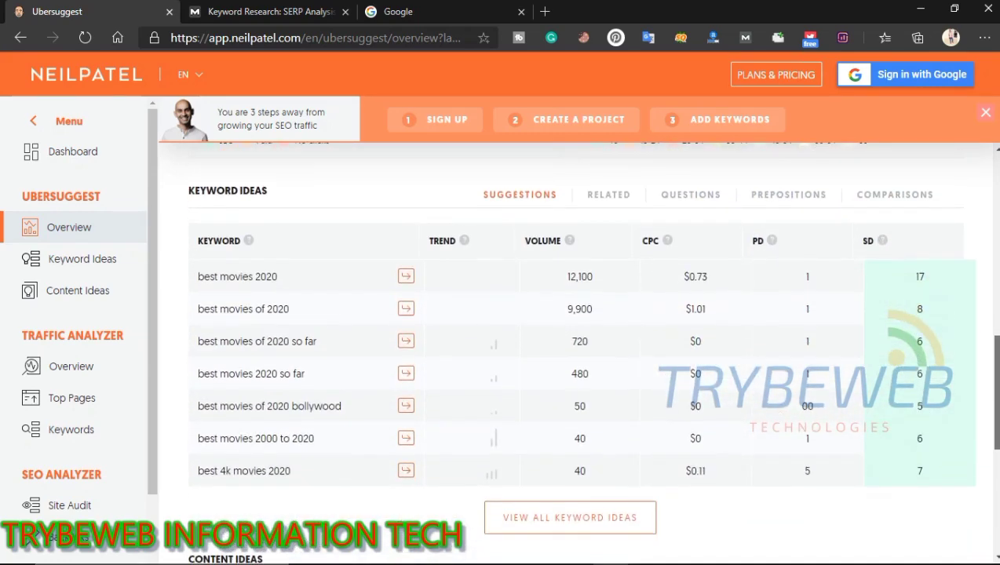
pyautogui.moveTo(201, 190)
pyautogui.mouseDown()
pyautogui.moveTo(238, 189)
pyautogui.moveTo(189, 191)
pyautogui.mouseUp()
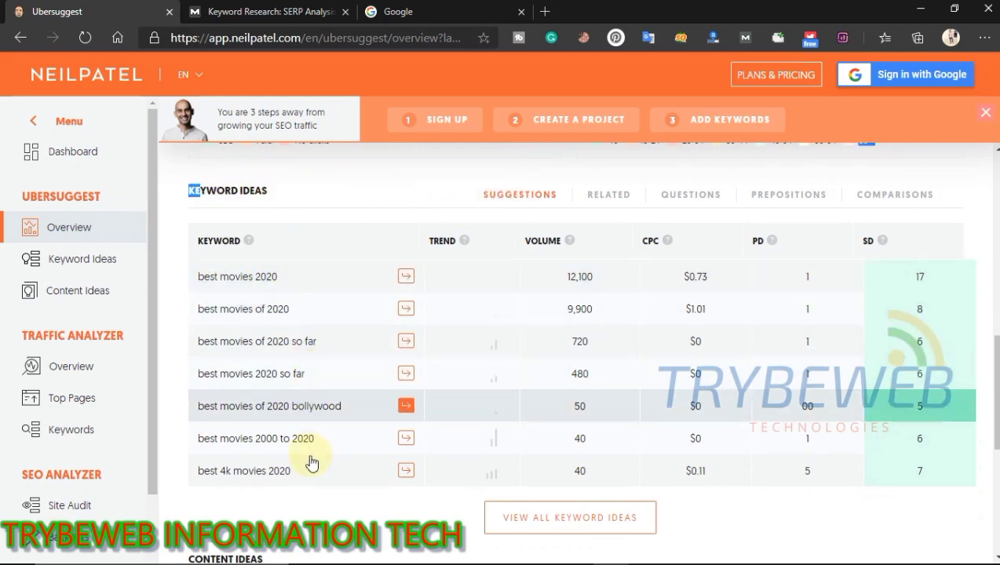
pyautogui.click(395, 163)
pyautogui.moveTo(995, 346)
pyautogui.mouseDown()
pyautogui.moveTo(995, 304)
pyautogui.moveTo(995, 355)
pyautogui.mouseUp()
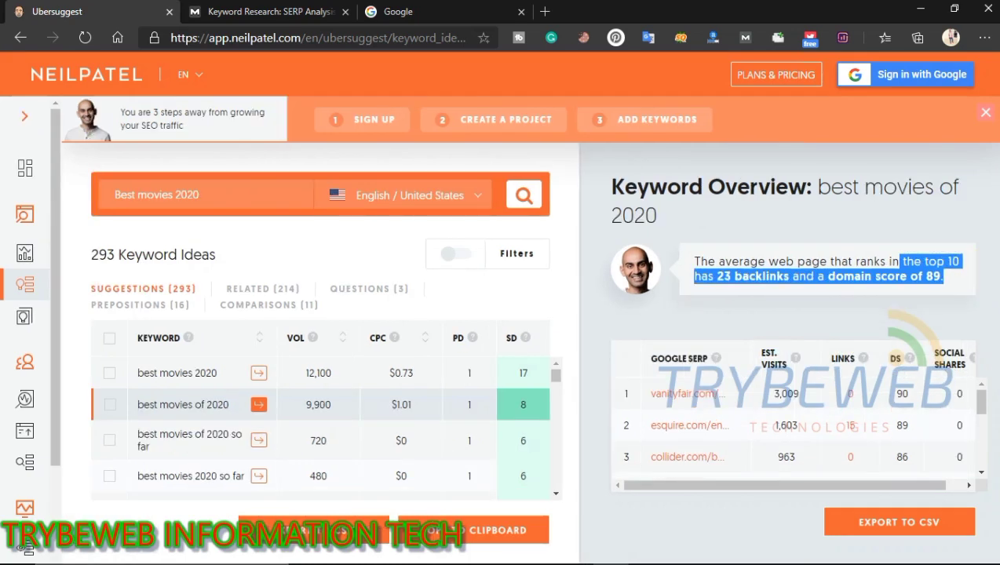
# Review the 'best movies 2020 so far' overview, then switch to Moz Pro's SERP Analysis tab
pyautogui.click(971, 296)
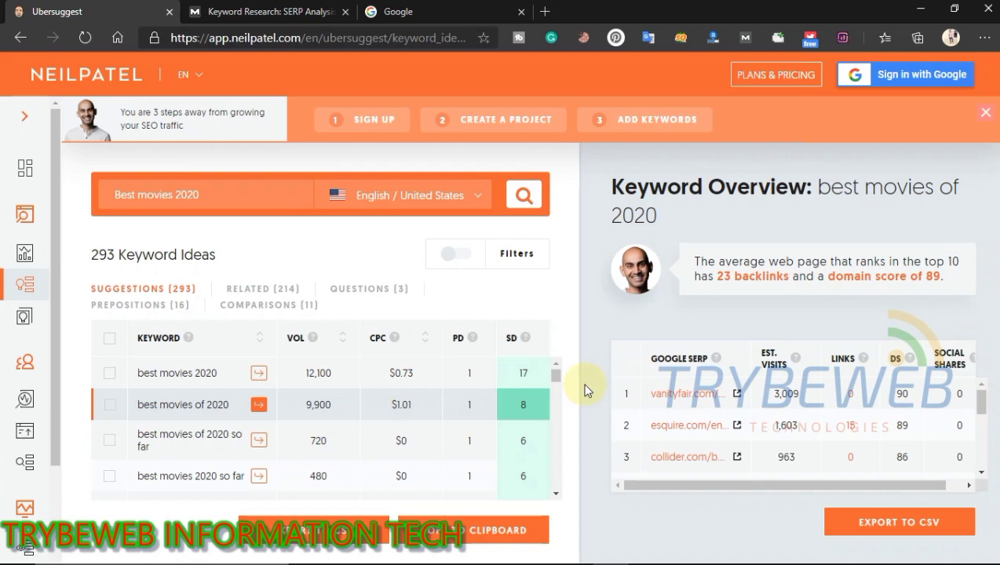
pyautogui.moveTo(982, 401); pyautogui.dragTo(986, 445)
pyautogui.scroll(-3, 984, 451)
pyautogui.moveTo(555, 382)
pyautogui.mouseDown()
pyautogui.moveTo(554, 396)
pyautogui.moveTo(555, 381)
pyautogui.mouseUp()
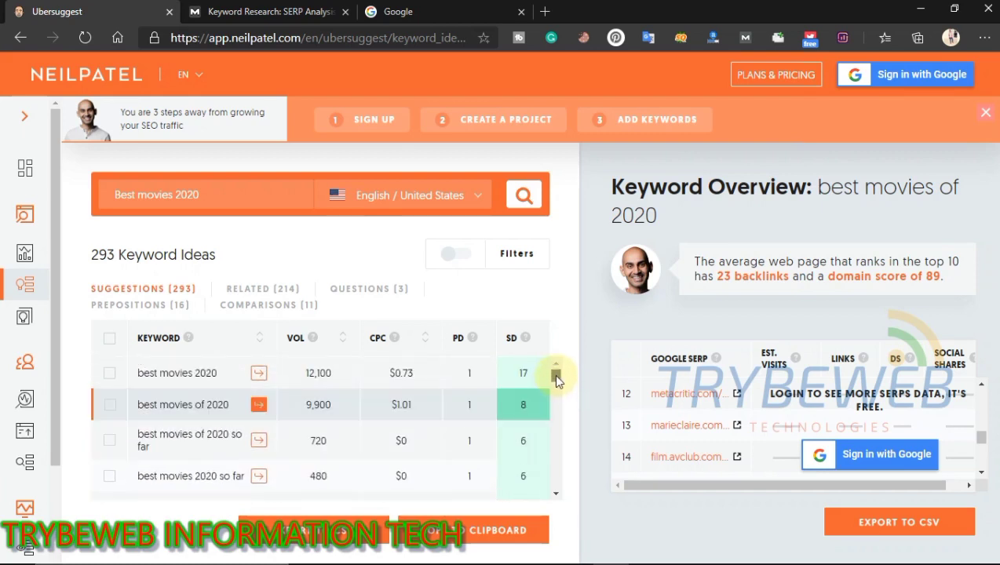
pyautogui.click(207, 481)
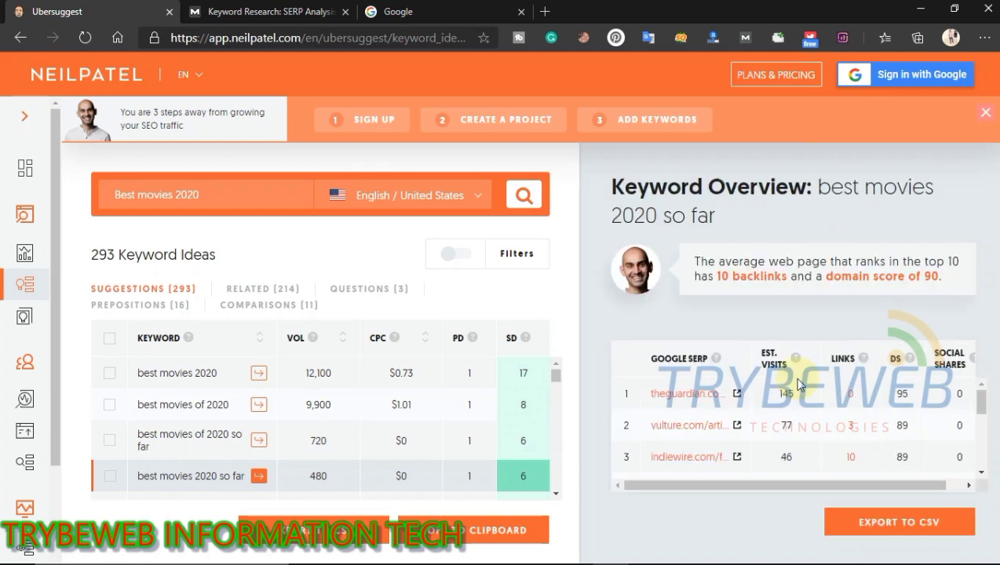
pyautogui.moveTo(985, 412); pyautogui.dragTo(930, 225)
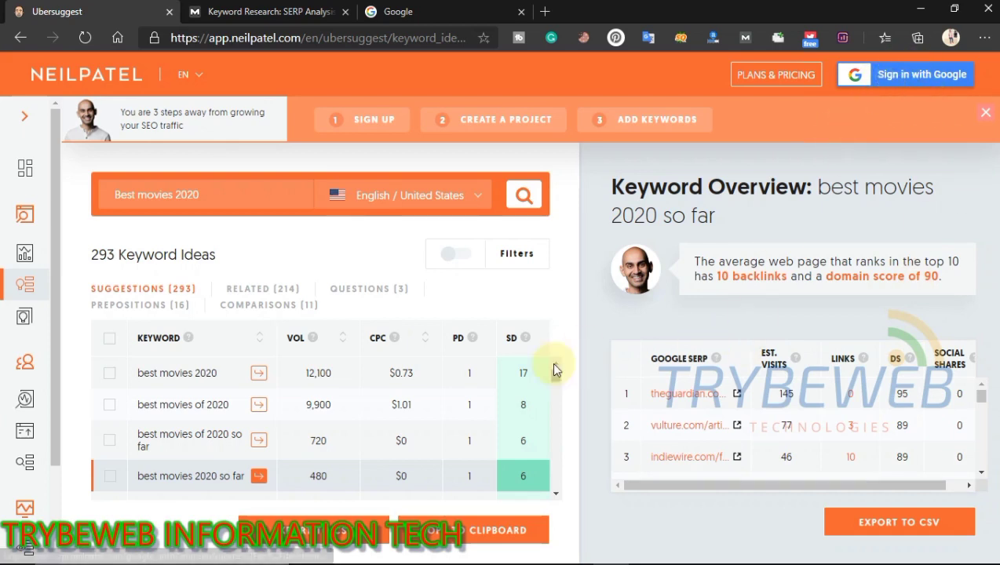
pyautogui.moveTo(555, 393); pyautogui.dragTo(536, 517)
pyautogui.click(263, 12)
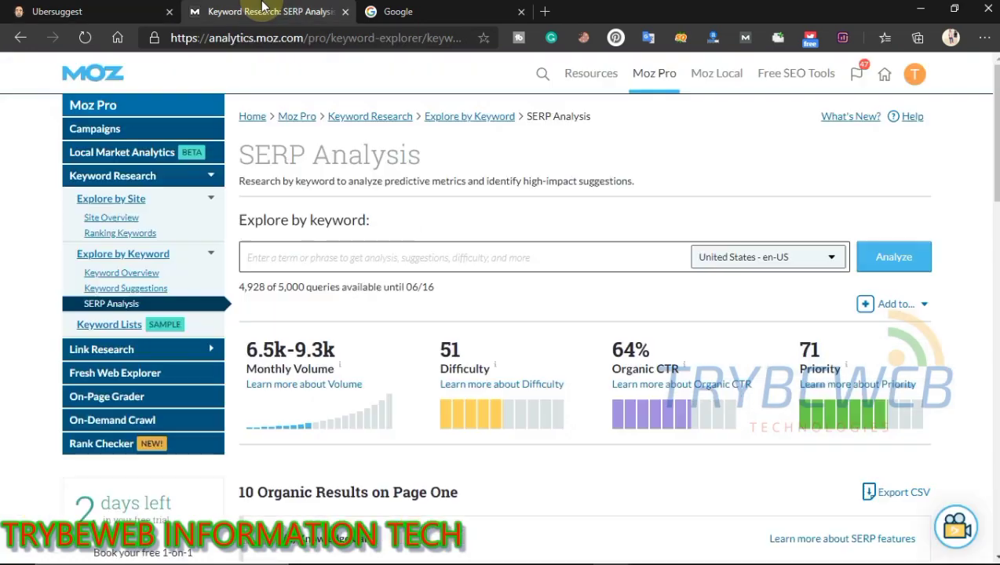
# On Moz's Explore by Keyword page, enter the keyword 'domain authority checker'
pyautogui.click(291, 250)
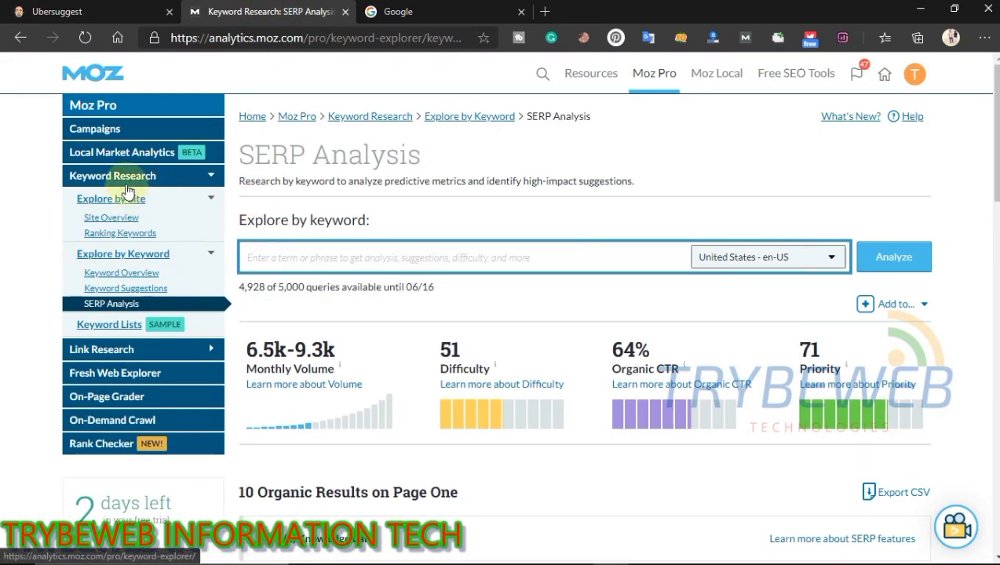
pyautogui.click(116, 257)
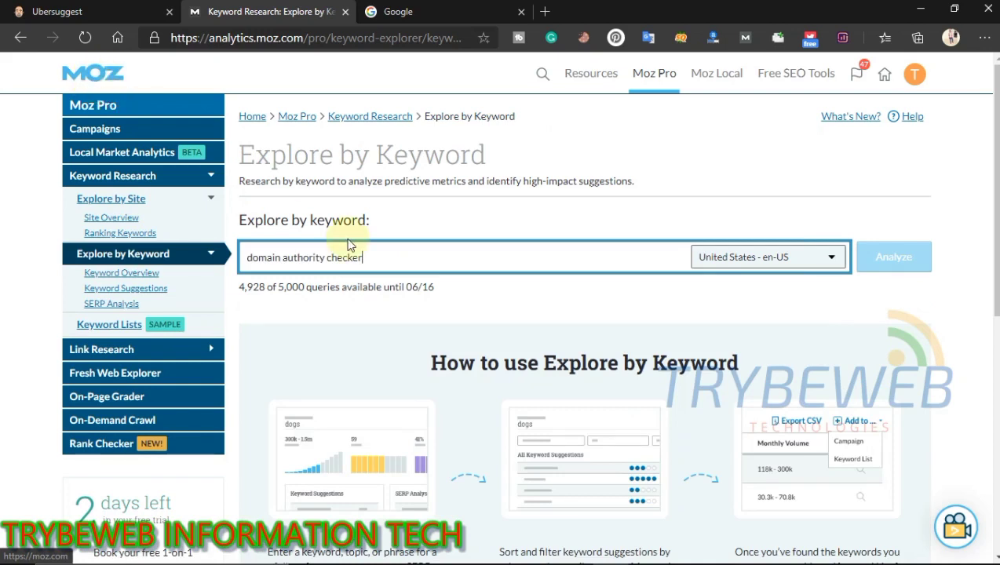
pyautogui.moveTo(375, 262); pyautogui.dragTo(258, 265)
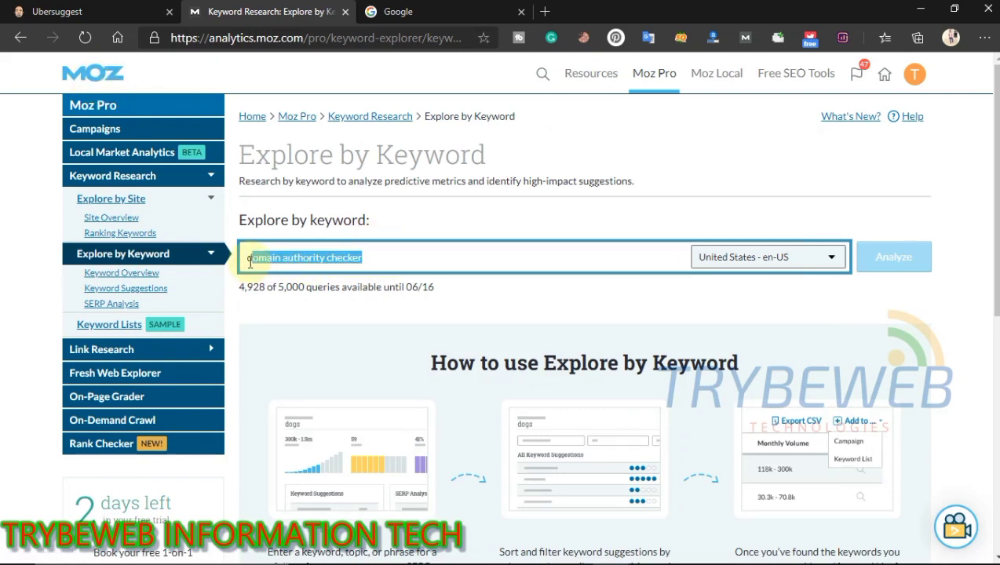
pyautogui.press('BackSpace')
pyautogui.write('domain authority checker')
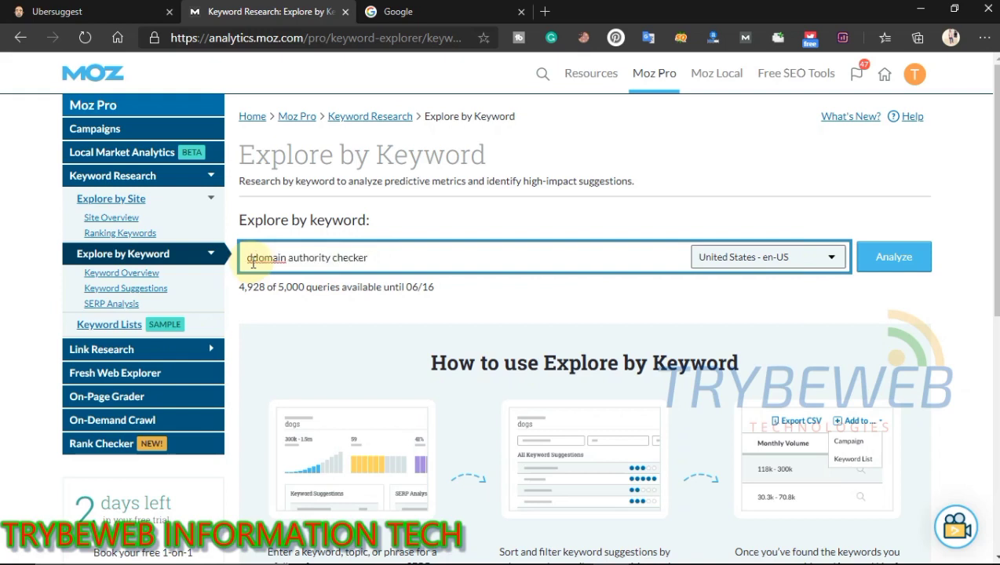
pyautogui.click(253, 263)
pyautogui.press('BackSpace')
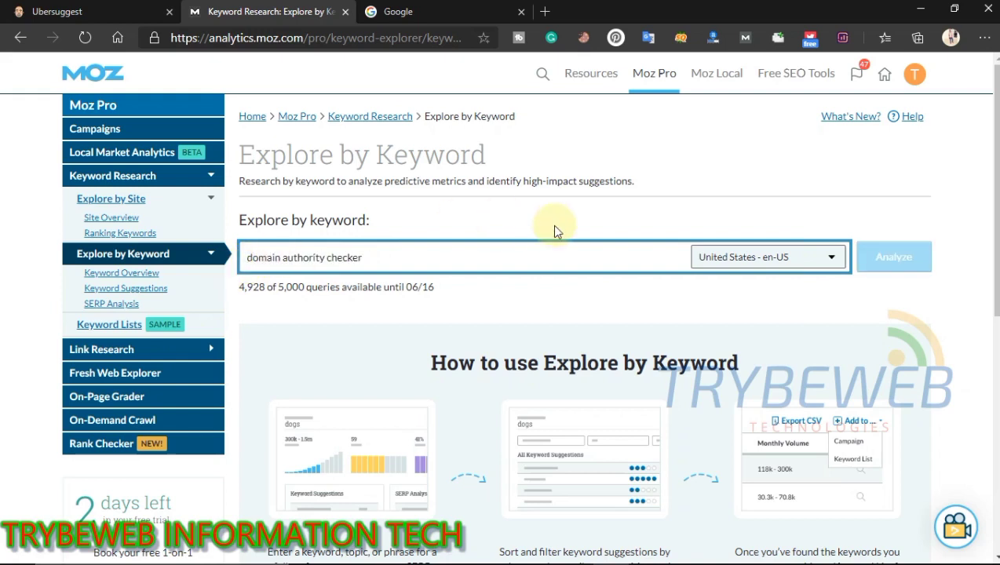
# Set the search market to United Kingdom - en-GB and run the analysis
pyautogui.click(740, 256)
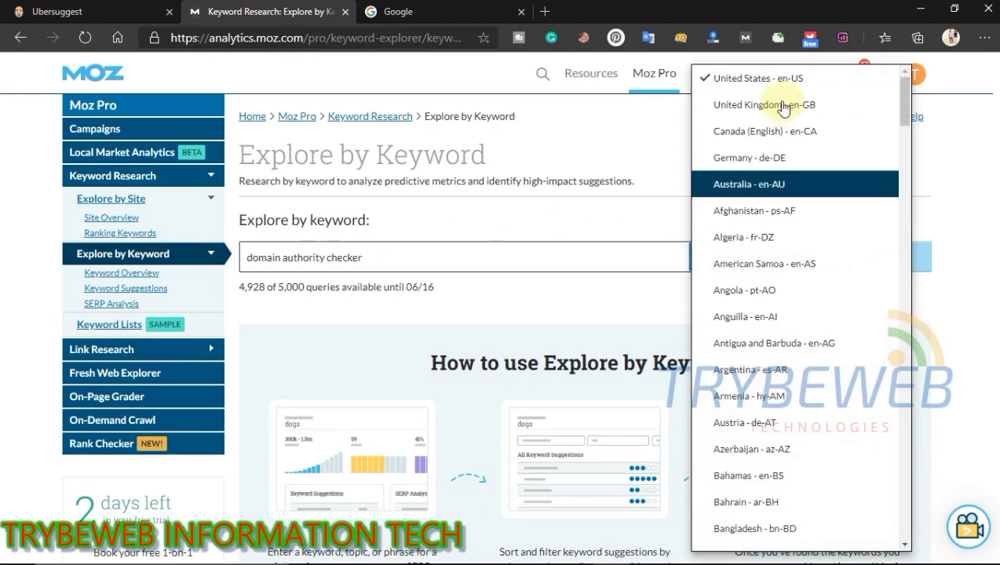
pyautogui.moveTo(904, 99); pyautogui.dragTo(896, 469)
pyautogui.scroll(-15, 896, 469)
pyautogui.scroll(20, 900, 319)
pyautogui.scroll(15, 897, 172)
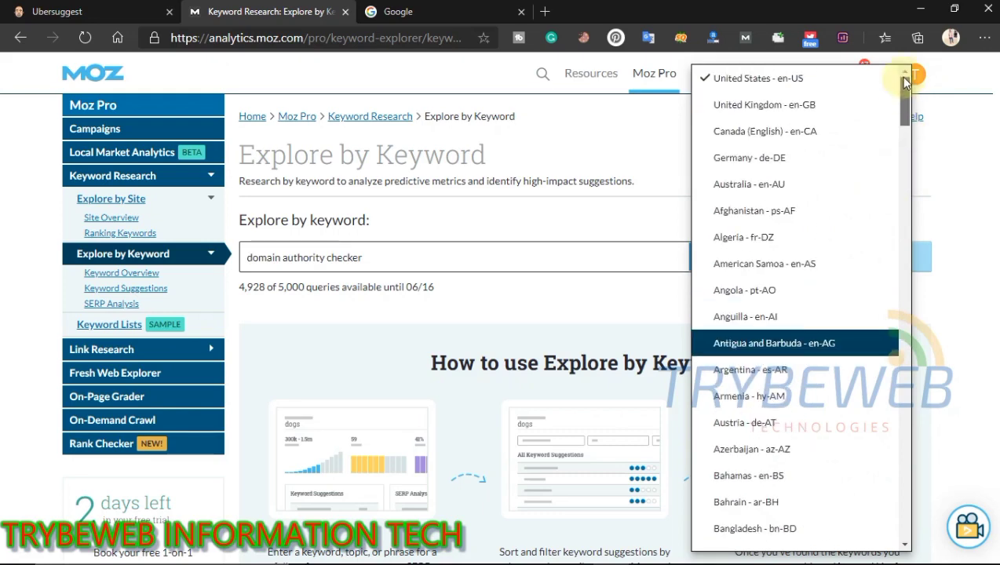
pyautogui.click(820, 115)
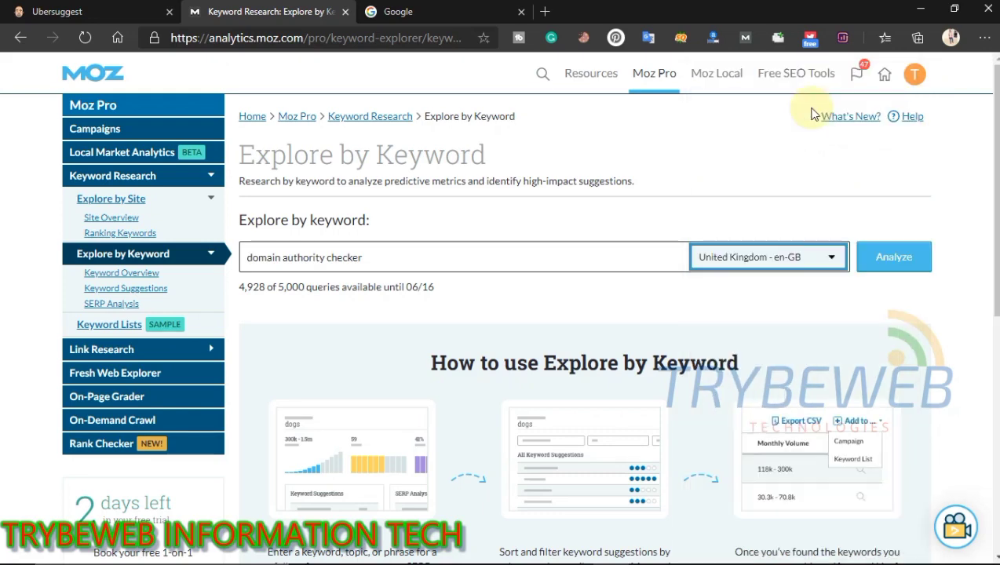
pyautogui.click(893, 261)
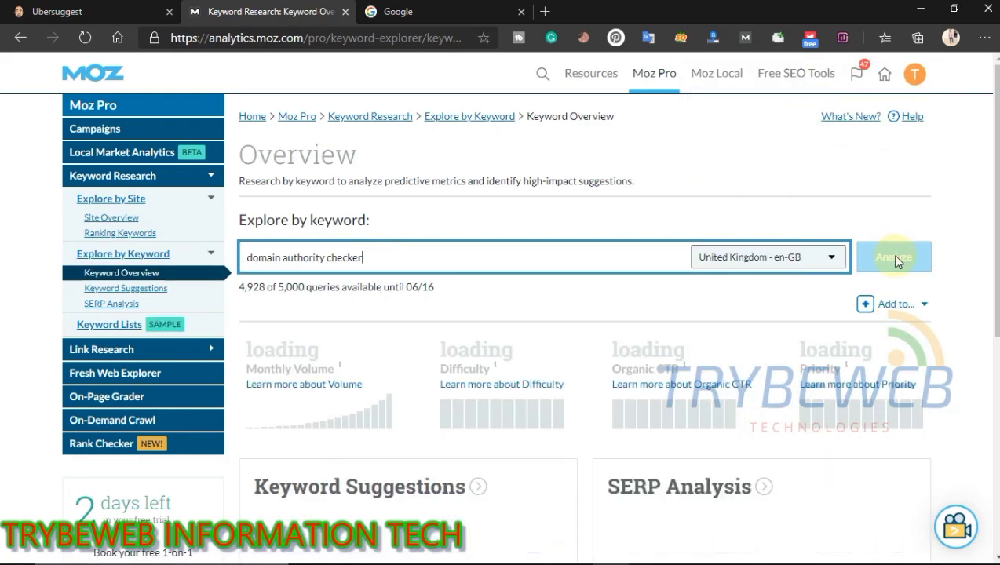
# Switch the market back to United States - en-US and re-analyze domain authority checker
pyautogui.scroll(-2, 324, 245)
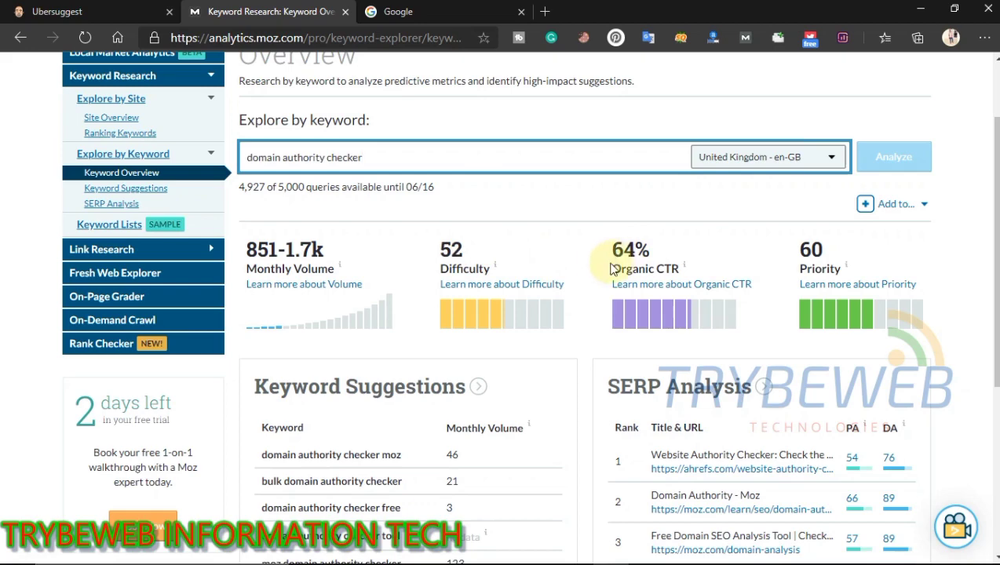
pyautogui.moveTo(995, 226); pyautogui.dragTo(995, 323)
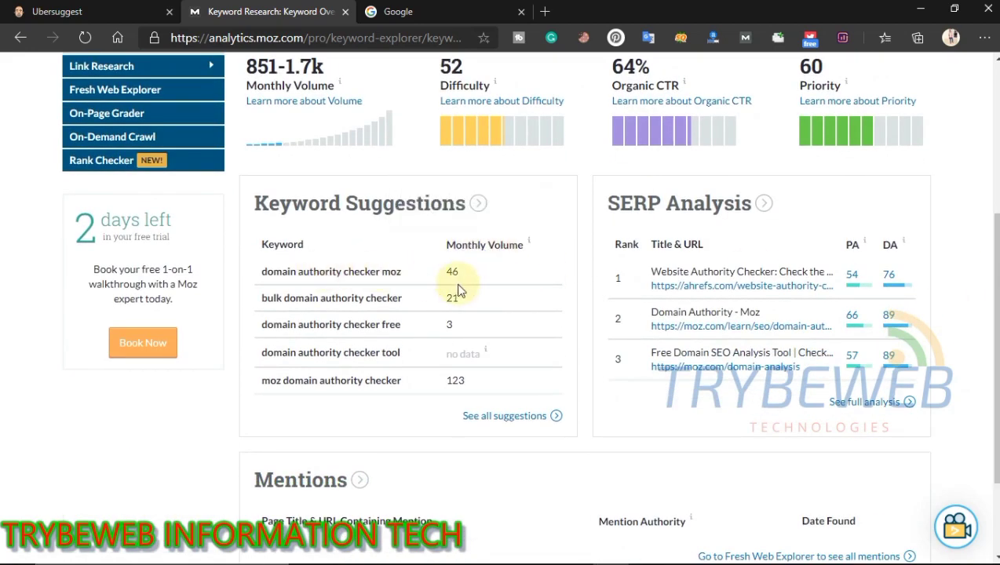
pyautogui.scroll(4, 644, 257)
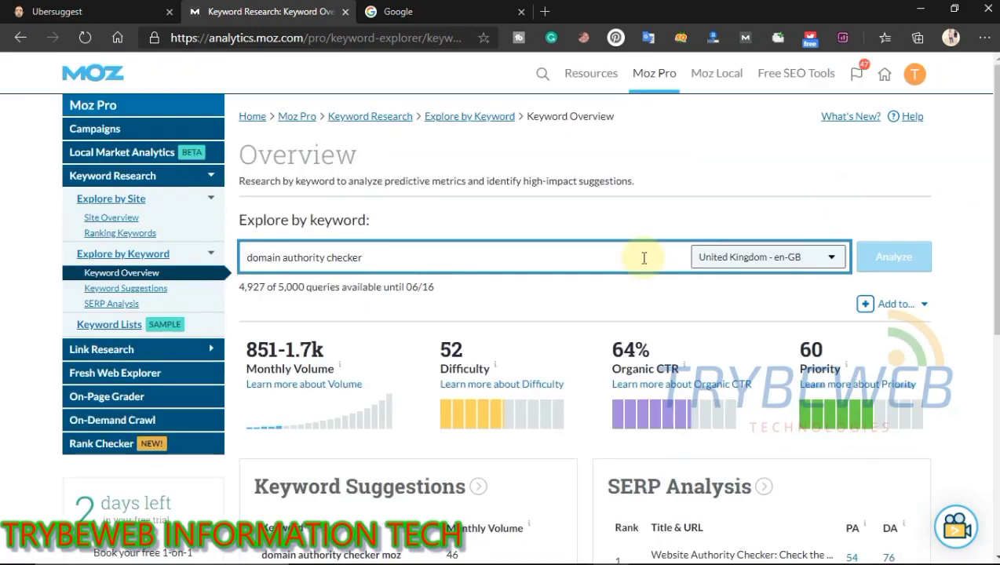
pyautogui.click(758, 256)
pyautogui.click(754, 91)
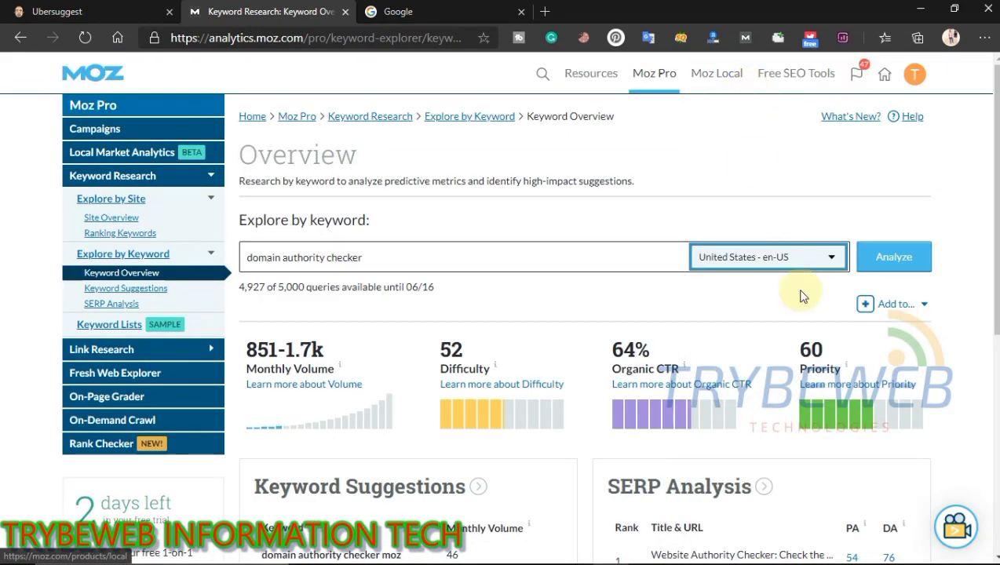
pyautogui.click(890, 274)
# Open the full Keyword Suggestions list, topped by moz at 13,564, and scroll through it
pyautogui.scroll(-2, 392, 144)
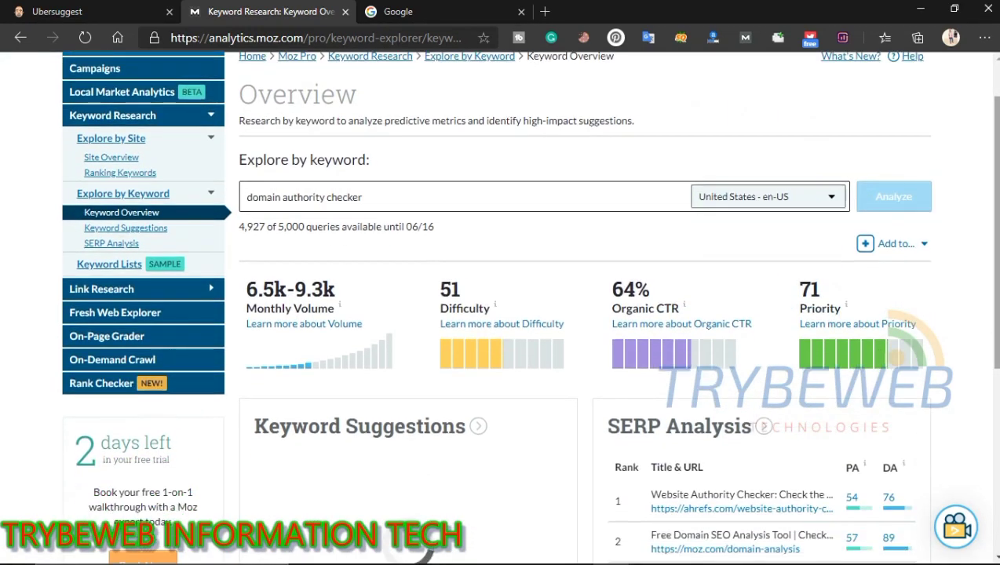
pyautogui.moveTo(249, 221); pyautogui.dragTo(346, 225)
pyautogui.click(427, 224)
pyautogui.scroll(-2, 309, 212)
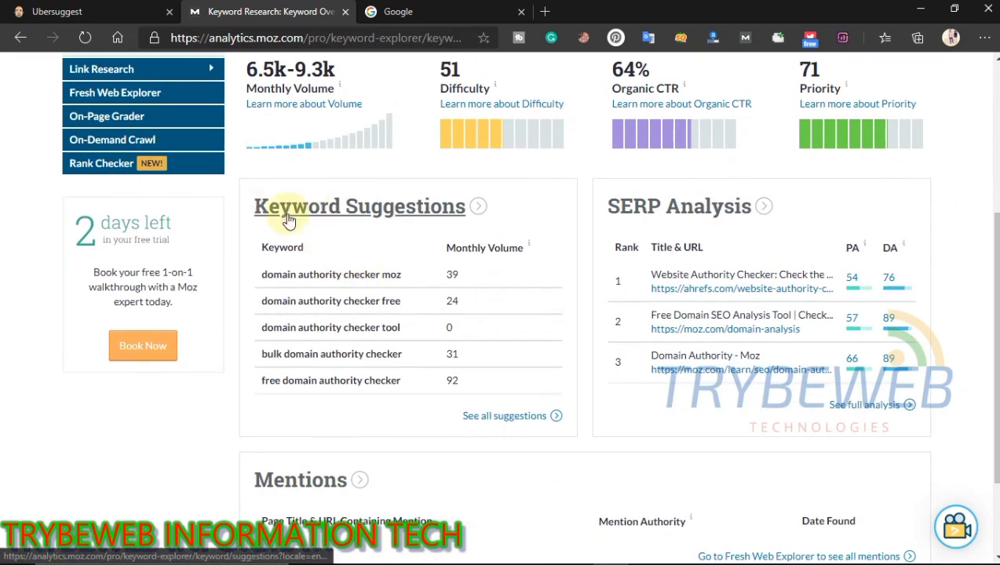
pyautogui.click(339, 211)
pyautogui.scroll(-5, 667, 245)
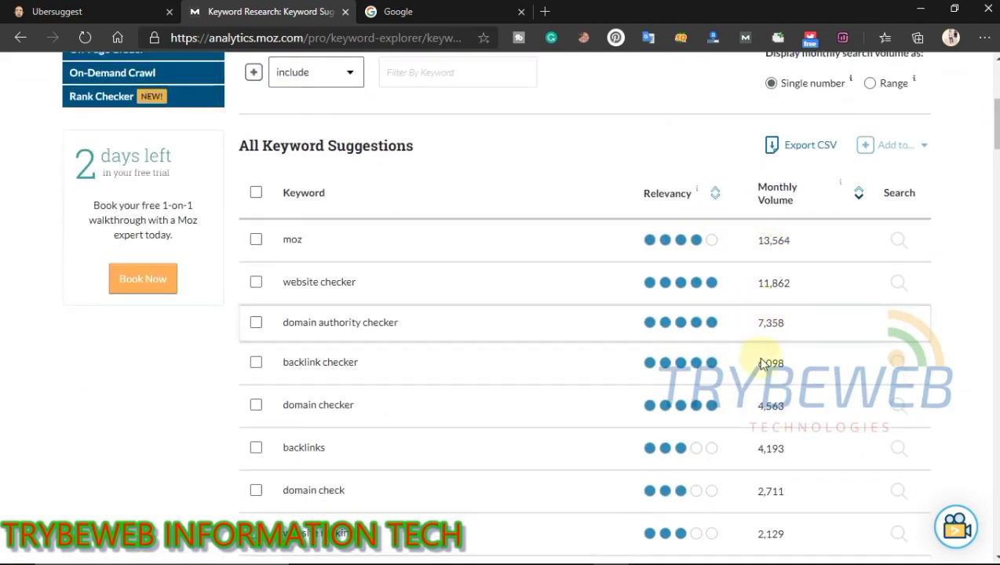
pyautogui.scroll(-2, 765, 329)
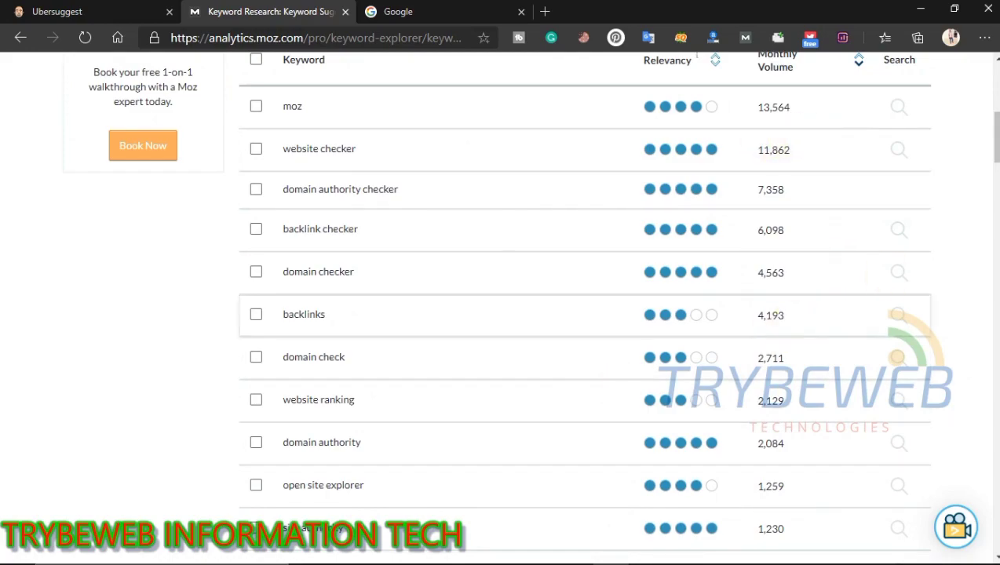
pyautogui.scroll(-9, 886, 281)
pyautogui.scroll(-20, 585, 308)
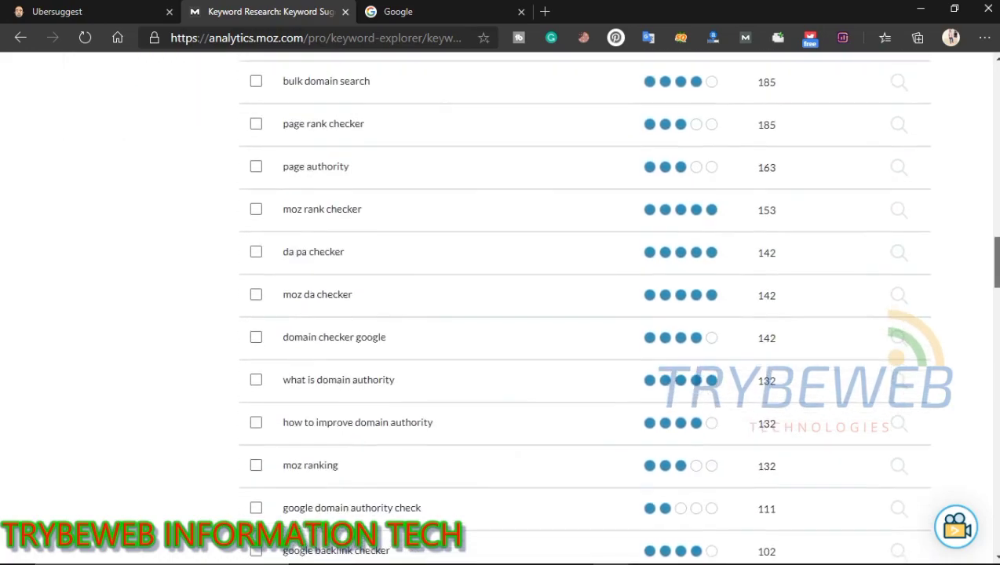
pyautogui.moveTo(995, 402); pyautogui.dragTo(991, 74)
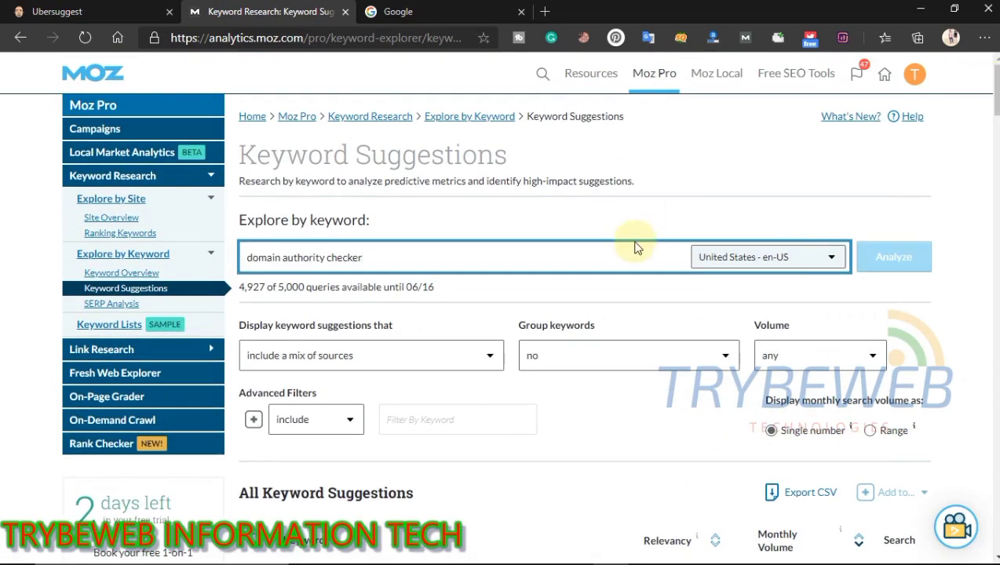
# From Keyword Overview, open the full SERP analysis and browse the ten organic results led by ahrefs.com
pyautogui.click(102, 272)
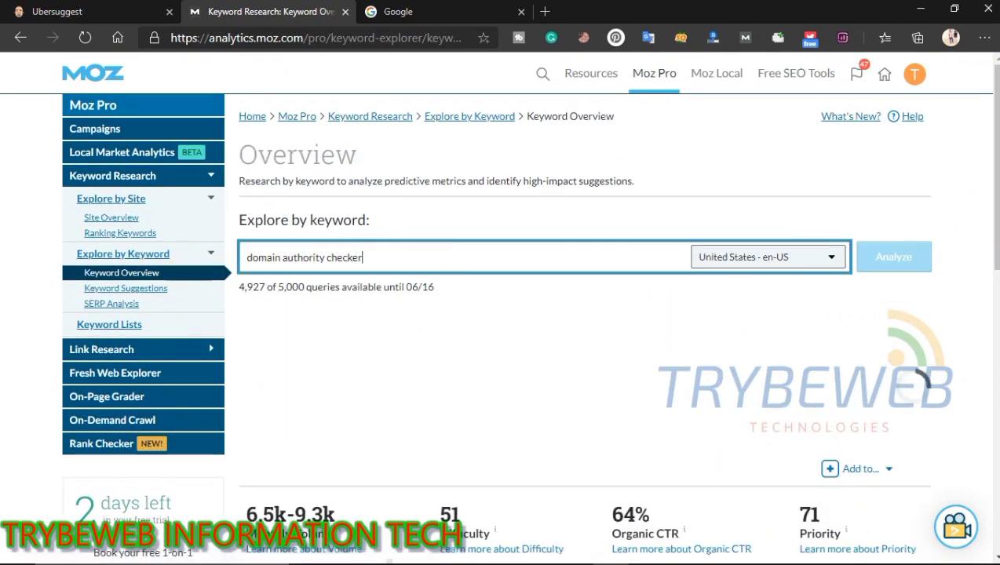
pyautogui.scroll(-5, 617, 219)
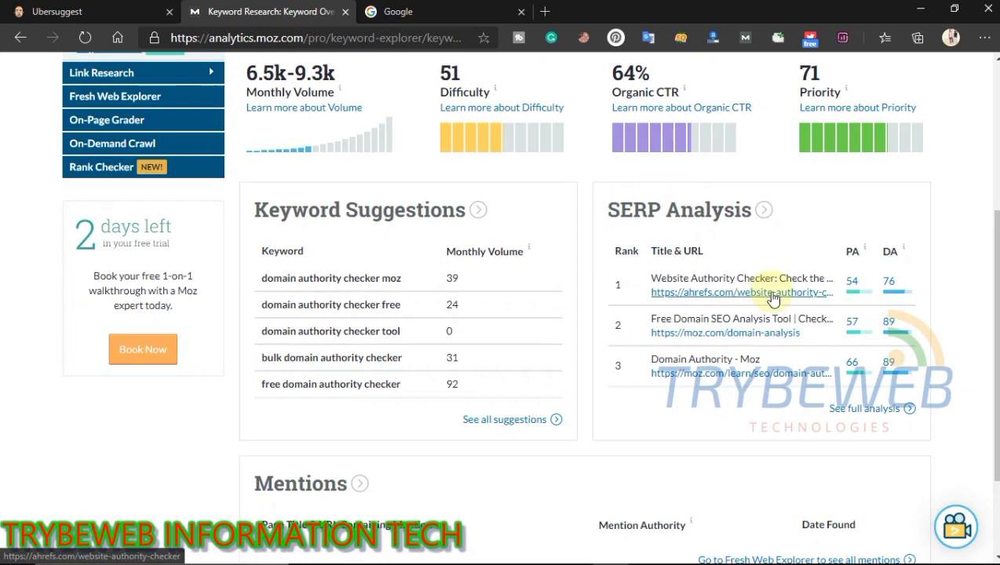
pyautogui.scroll(-1, 883, 343)
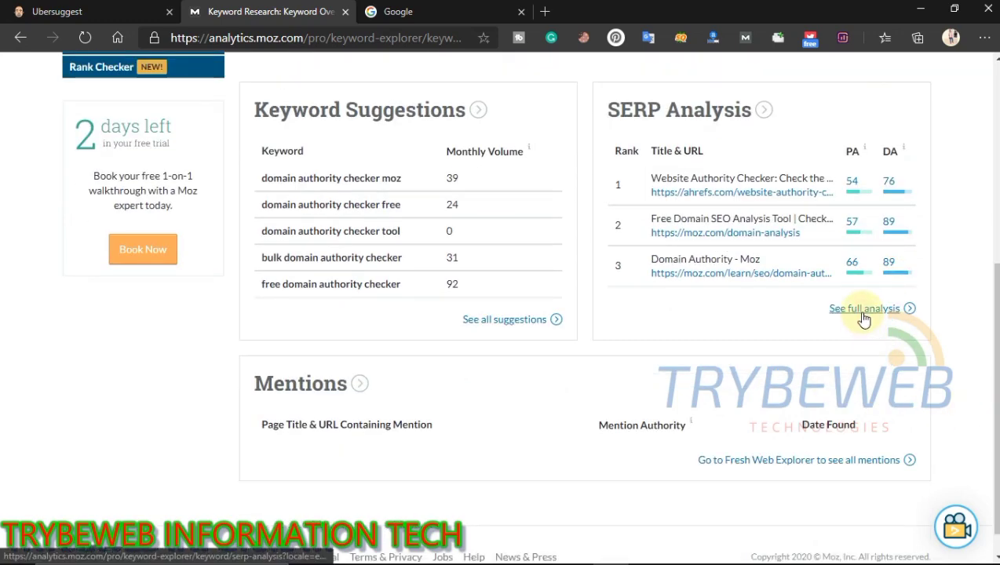
pyautogui.click(863, 309)
pyautogui.scroll(-4, 563, 236)
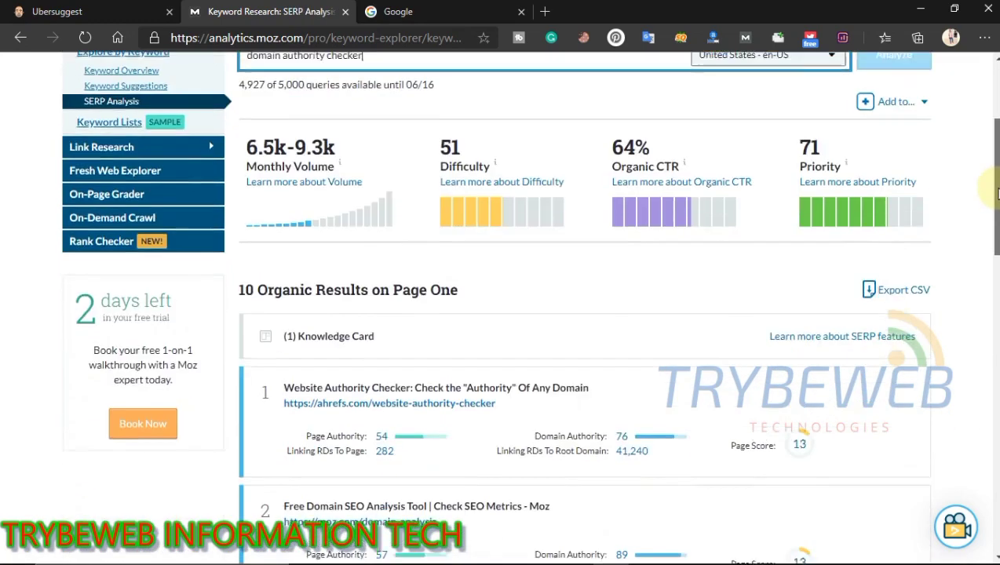
pyautogui.scroll(-1, 628, 302)
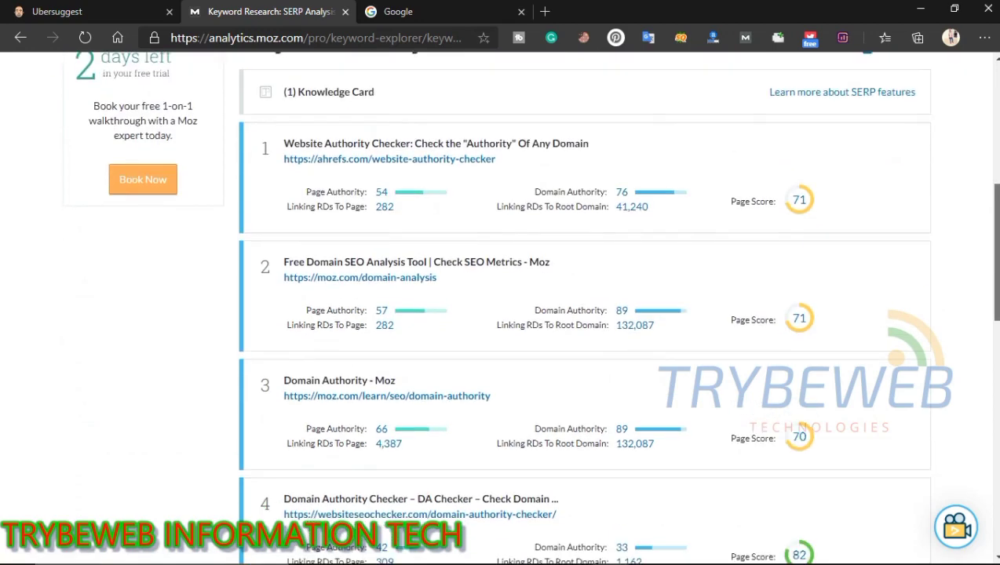
pyautogui.moveTo(995, 208); pyautogui.dragTo(989, 417)
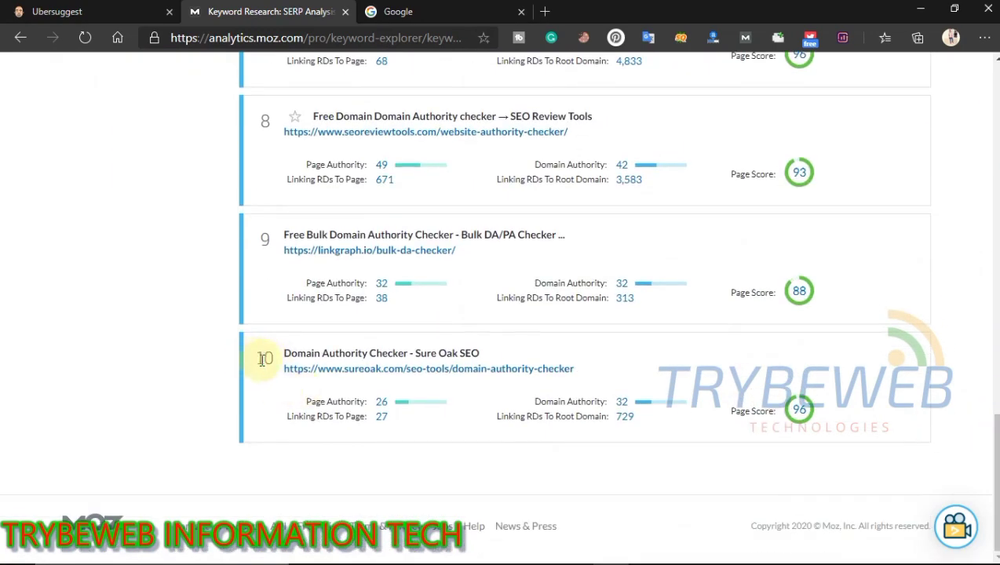
pyautogui.scroll(15, 864, 520)
pyautogui.scroll(-2, 351, 312)
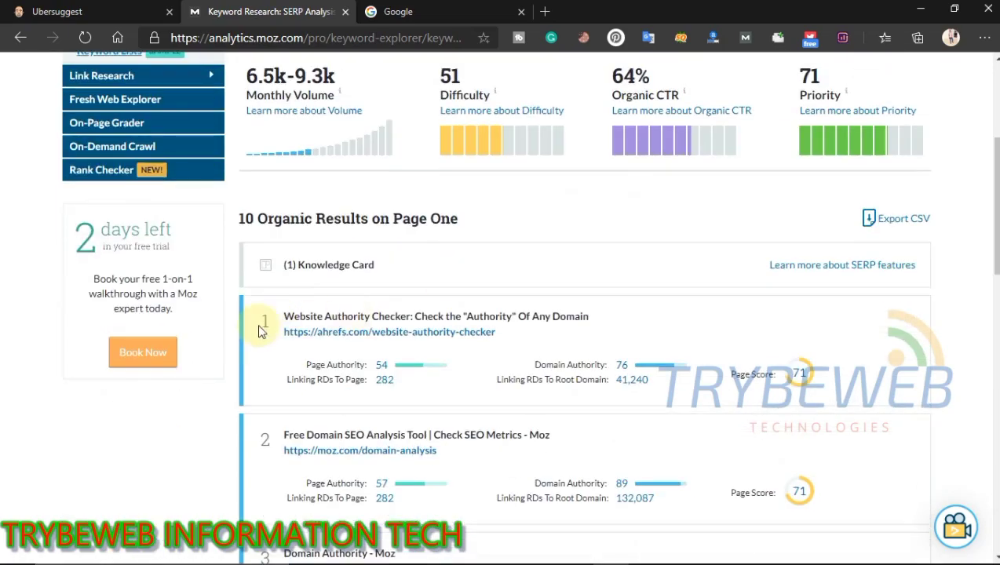
pyautogui.moveTo(993, 204); pyautogui.dragTo(993, 149)
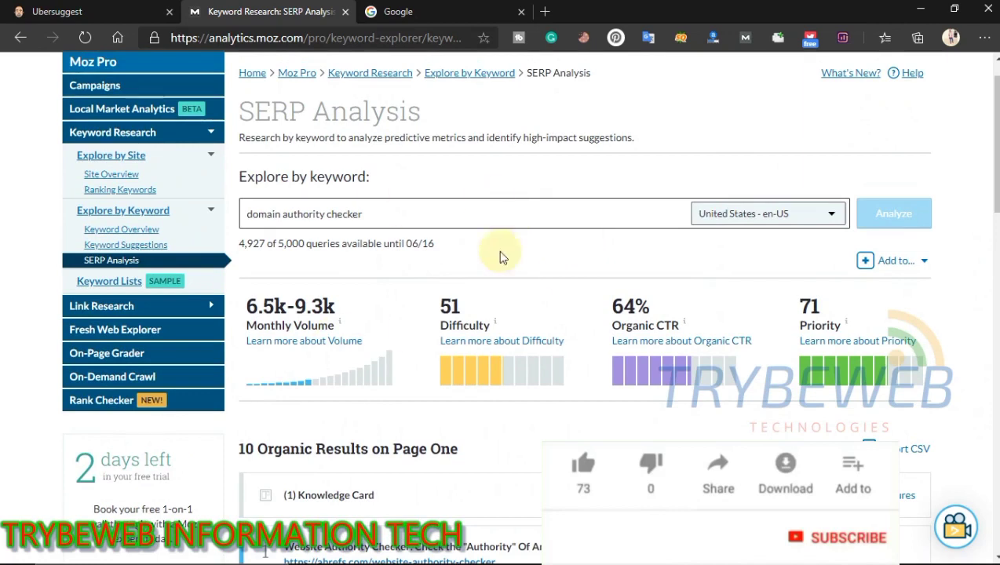
# Replace the keyword with 'youtube seo 2020' and run its SERP analysis
pyautogui.moveTo(398, 216); pyautogui.dragTo(201, 213)
pyautogui.write('yo')
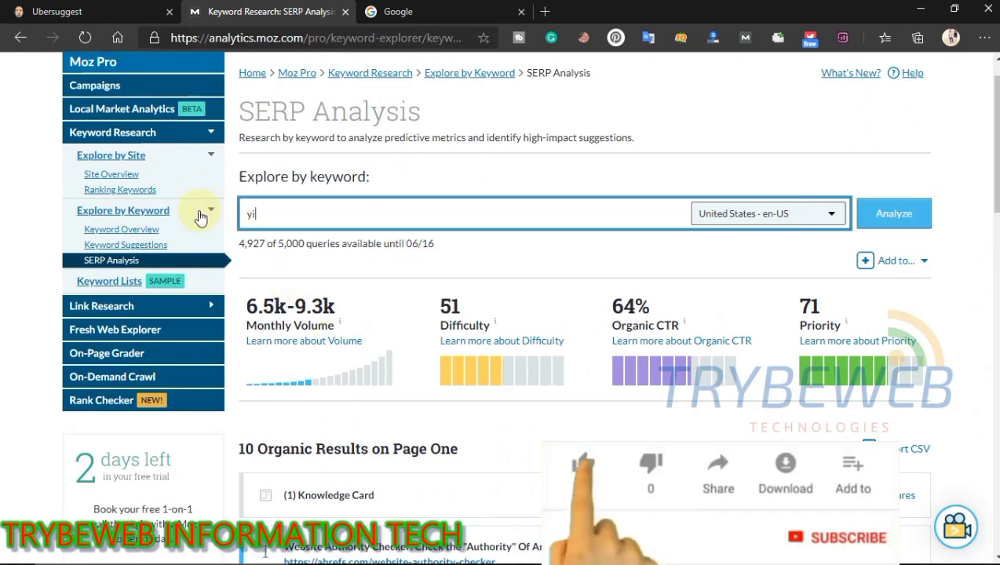
pyautogui.write('utube se')
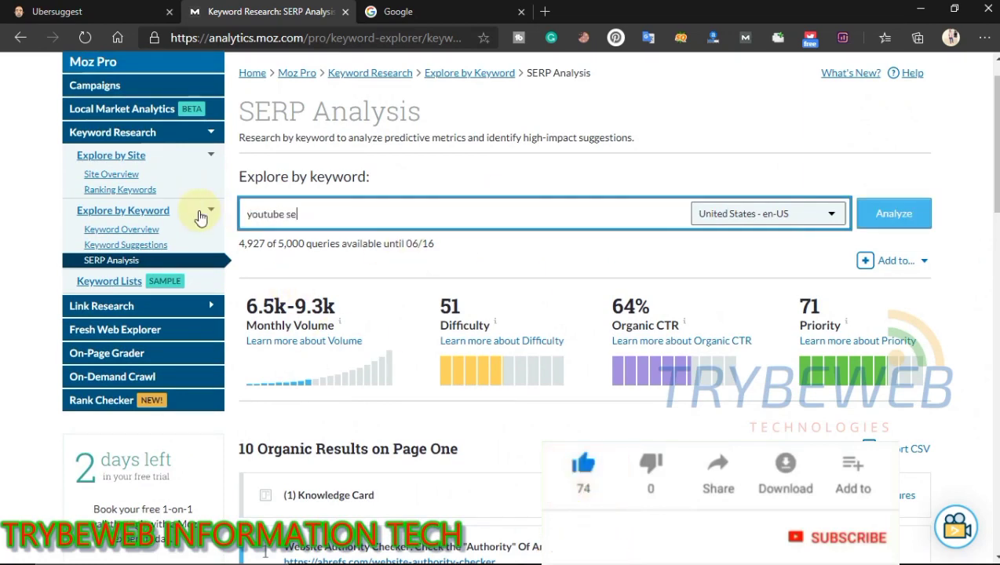
pyautogui.write('o 2020')
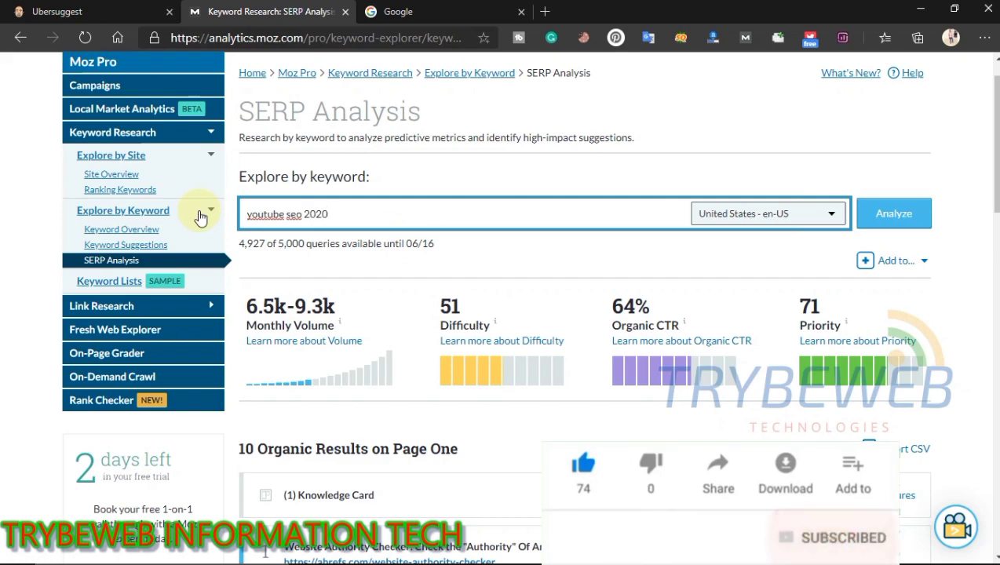
pyautogui.press('Return')
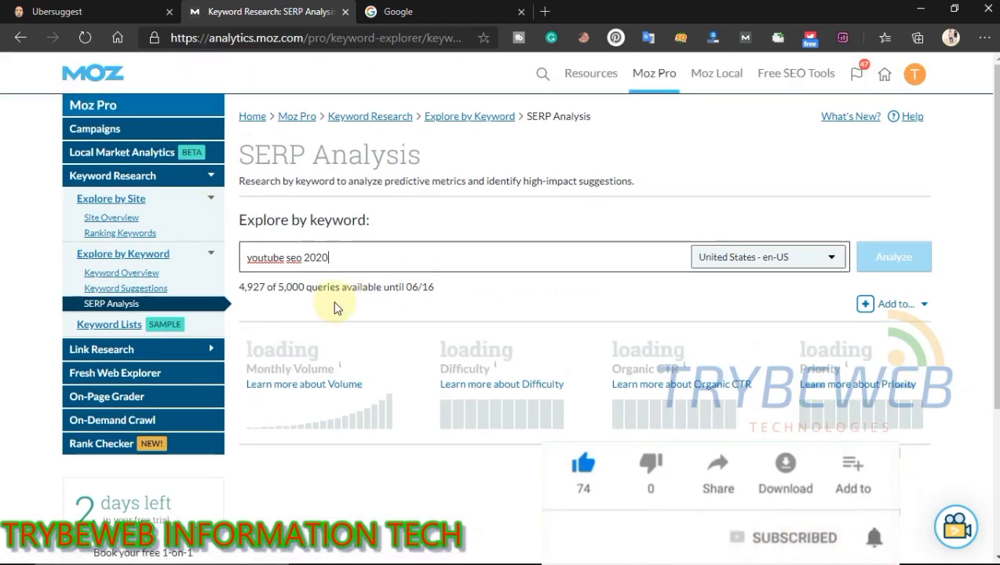
# Scroll through the seven organic results and images, then switch to the Google homepage tab
pyautogui.scroll(-2, 500, 306)
pyautogui.scroll(-5, 500, 306)
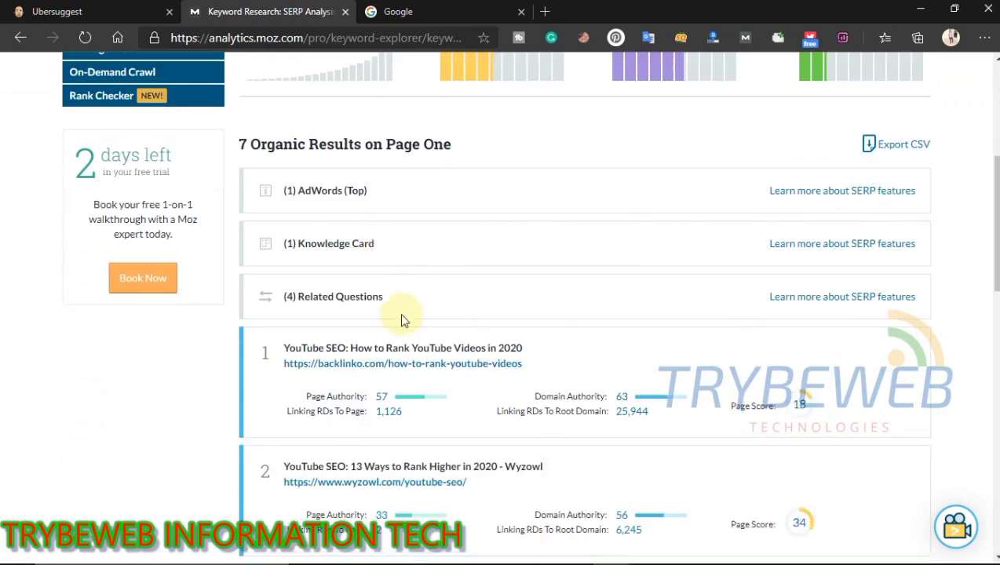
pyautogui.scroll(-3, 585, 314)
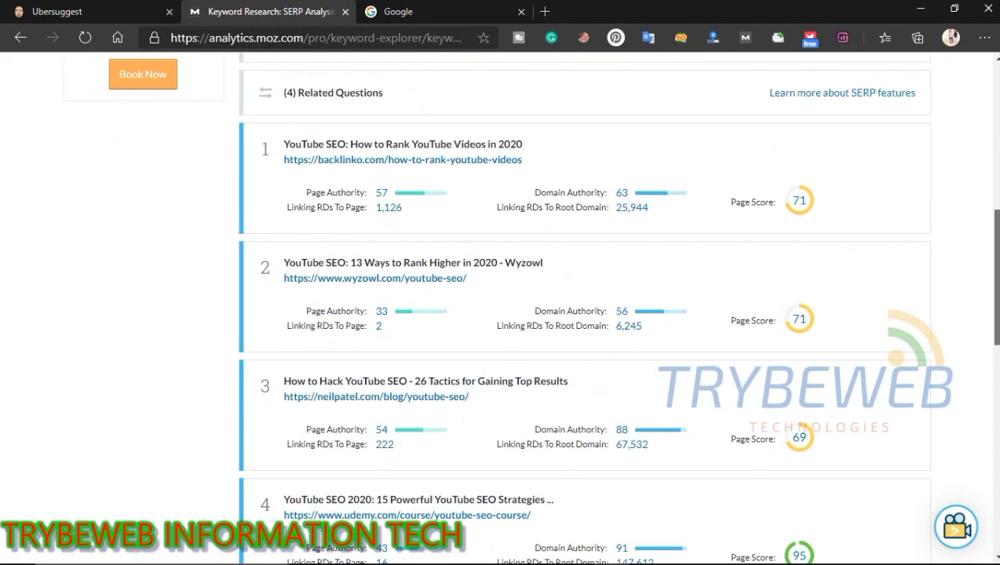
pyautogui.scroll(-2, 649, 156)
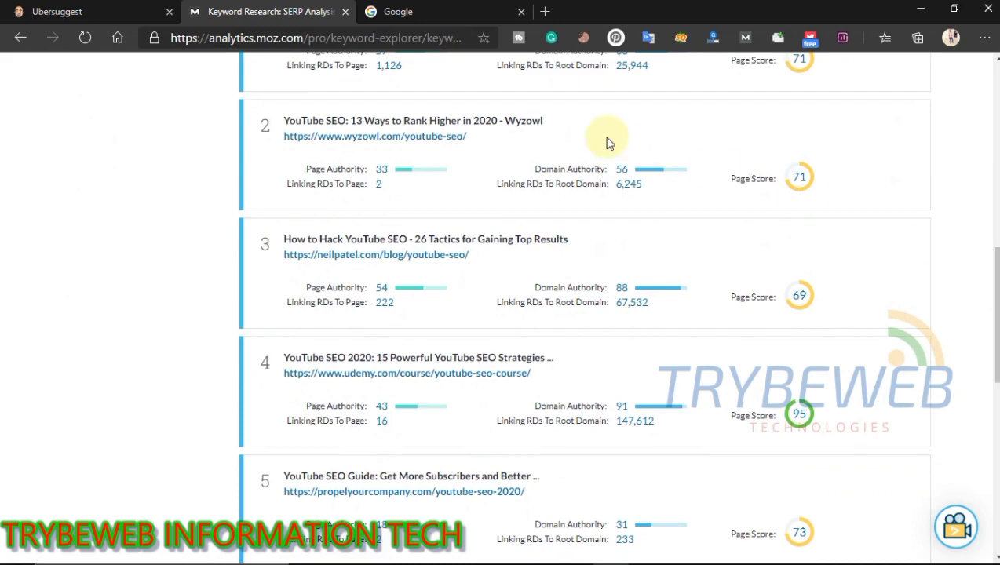
pyautogui.scroll(-6, 584, 314)
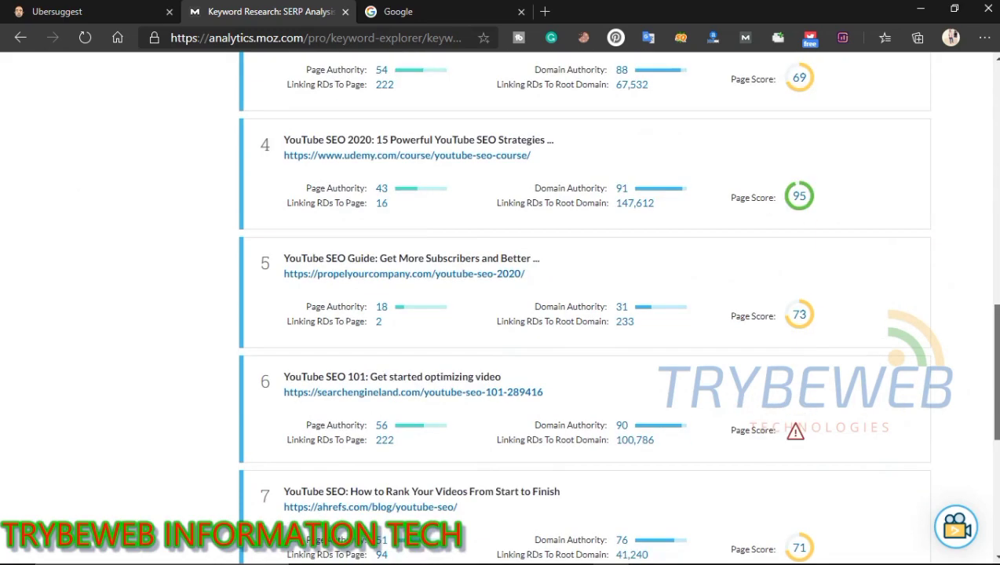
pyautogui.scroll(-2, 585, 314)
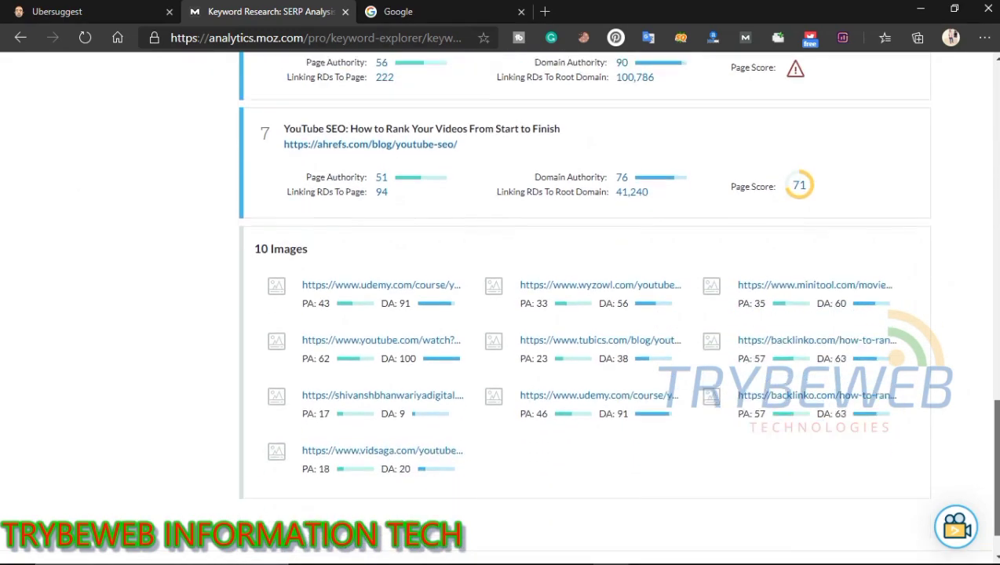
pyautogui.moveTo(995, 428); pyautogui.dragTo(995, 104)
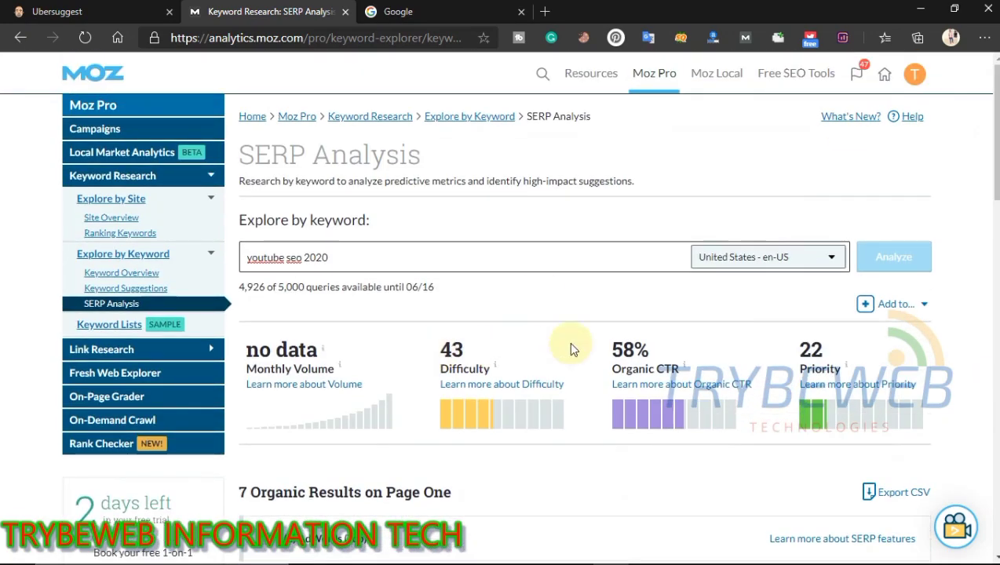
pyautogui.click(428, 11)
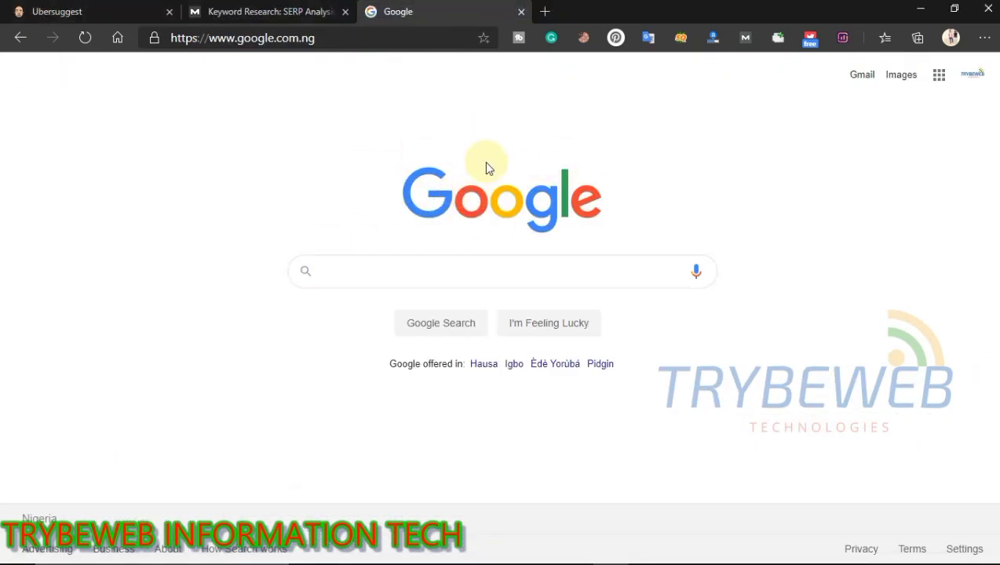
# Open the Keyword Surfer extension's Chrome Web Store page and dismiss the Edge notice
pyautogui.rightClick(842, 40)
pyautogui.click(817, 59)
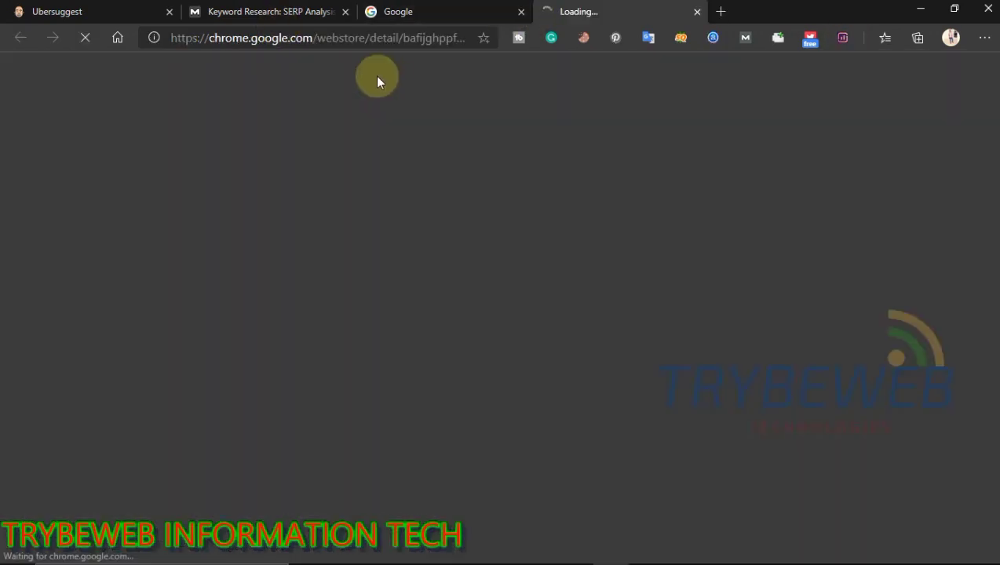
pyautogui.click(987, 67)
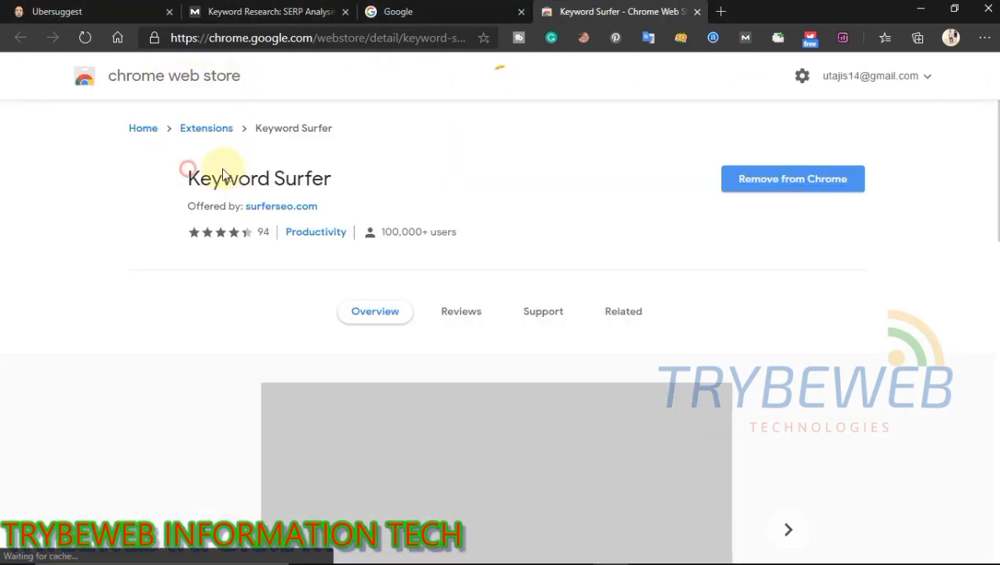
pyautogui.moveTo(265, 184); pyautogui.dragTo(346, 185)
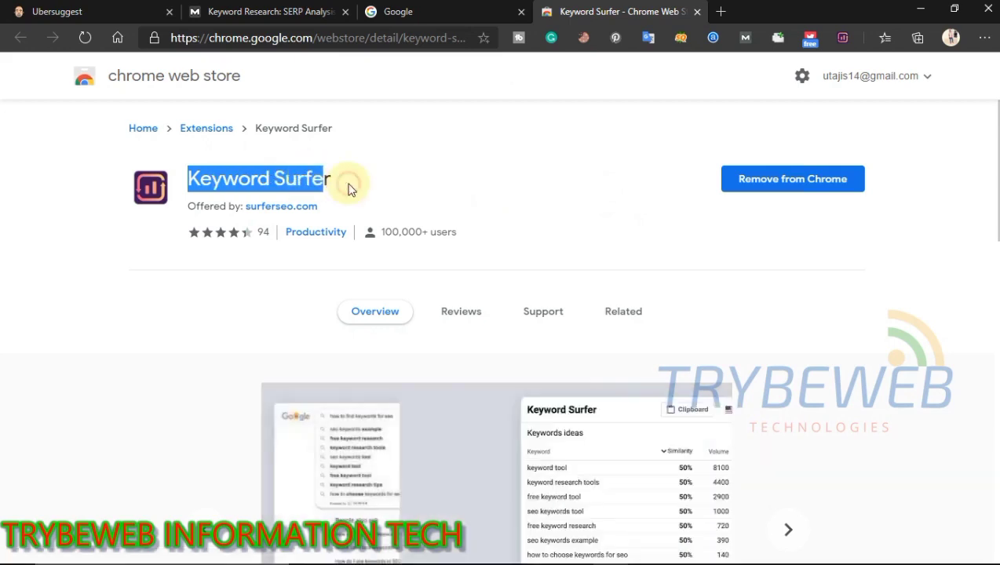
# Open the MozBar extension's Chrome Web Store page and dismiss the Edge notice
pyautogui.rightClick(749, 39)
pyautogui.click(756, 62)
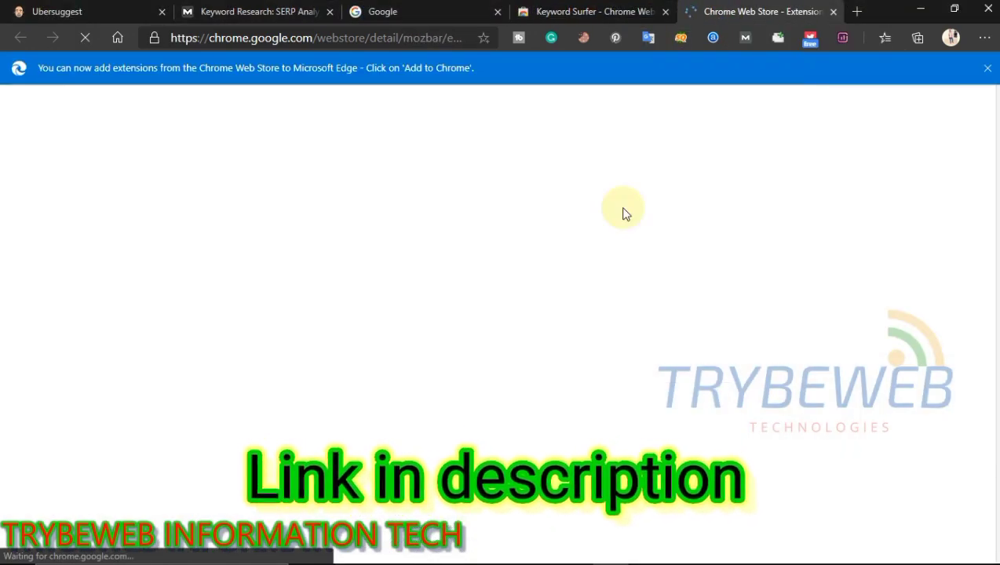
pyautogui.click(987, 68)
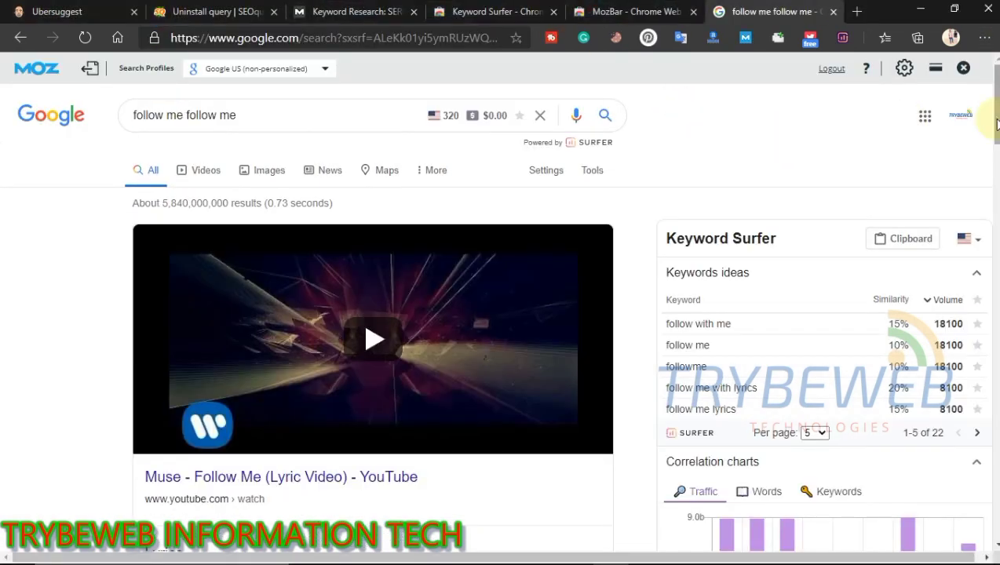
# Set Keyword Surfer's 'Per page' to 20 to list all keyword ideas for follow me follow me
pyautogui.click(268, 115)
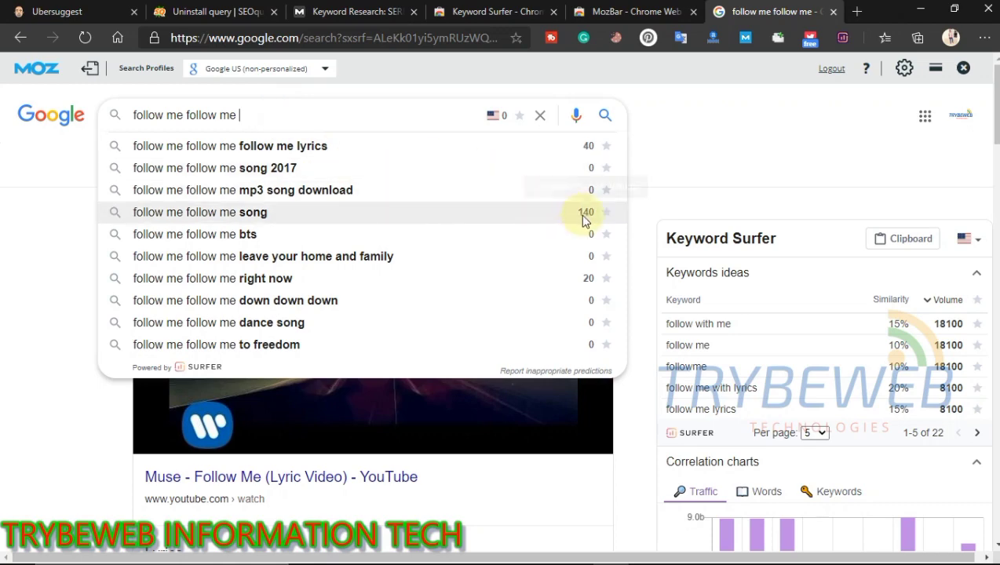
pyautogui.click(707, 133)
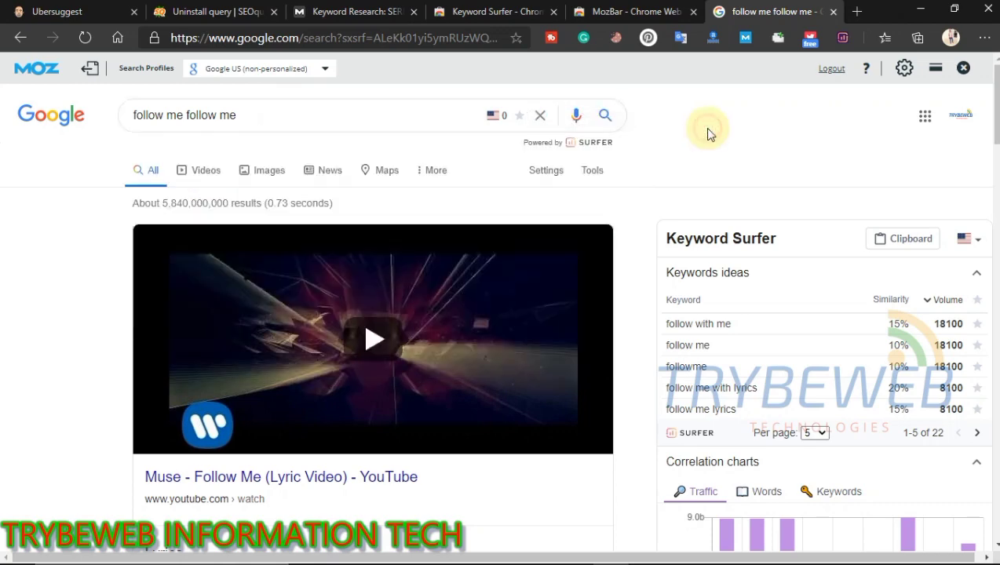
pyautogui.moveTo(993, 141); pyautogui.dragTo(993, 163)
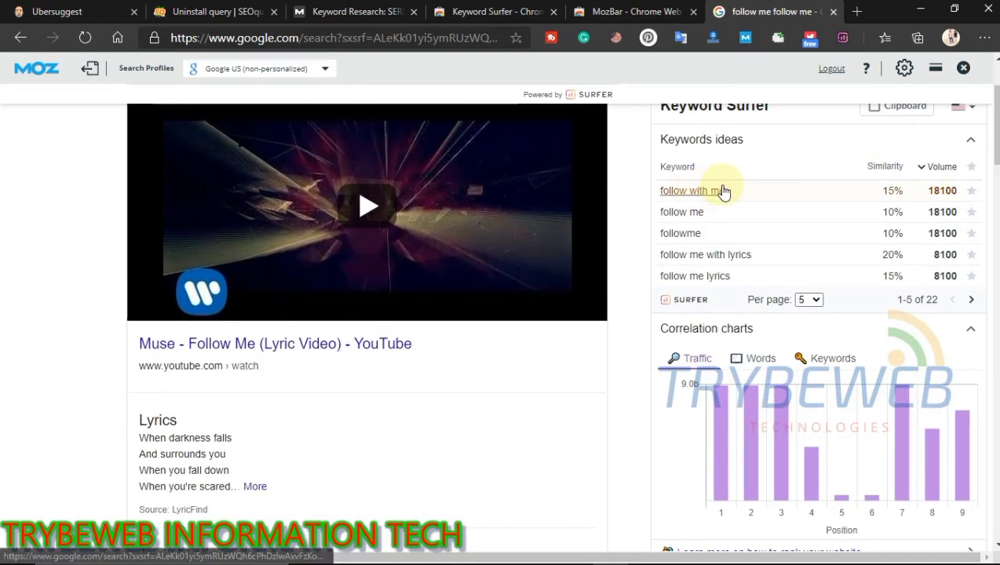
pyautogui.click(802, 392)
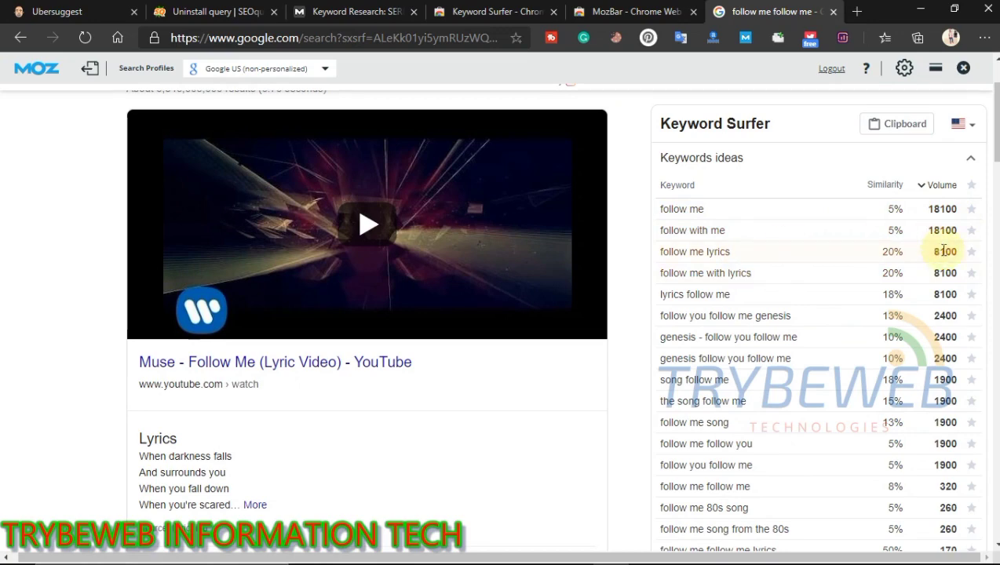
# Check estimated traffic for another position on the Traffic correlation chart, then open the country list
pyautogui.moveTo(995, 149); pyautogui.dragTo(997, 208)
pyautogui.scroll(-2, 781, 242)
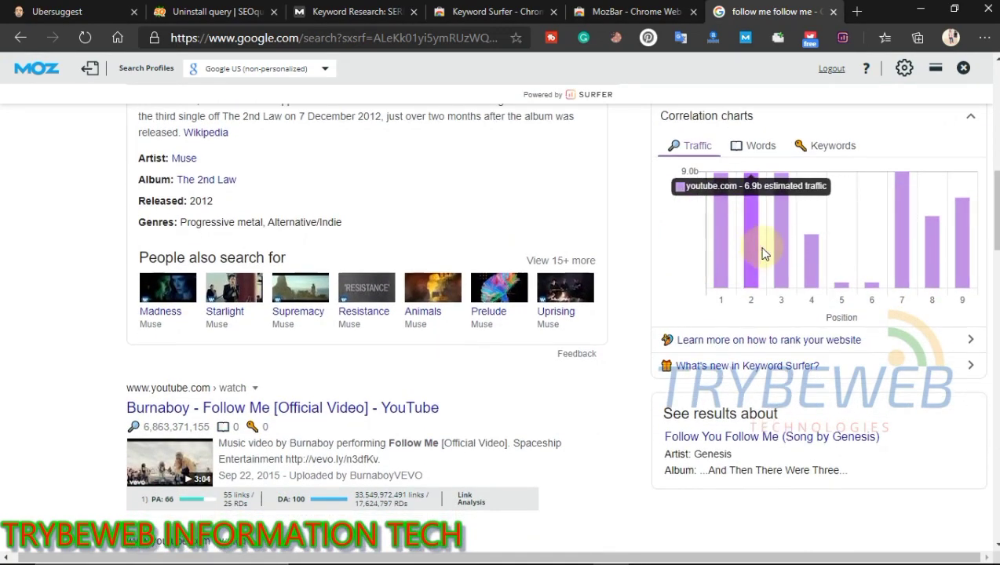
pyautogui.click(929, 291)
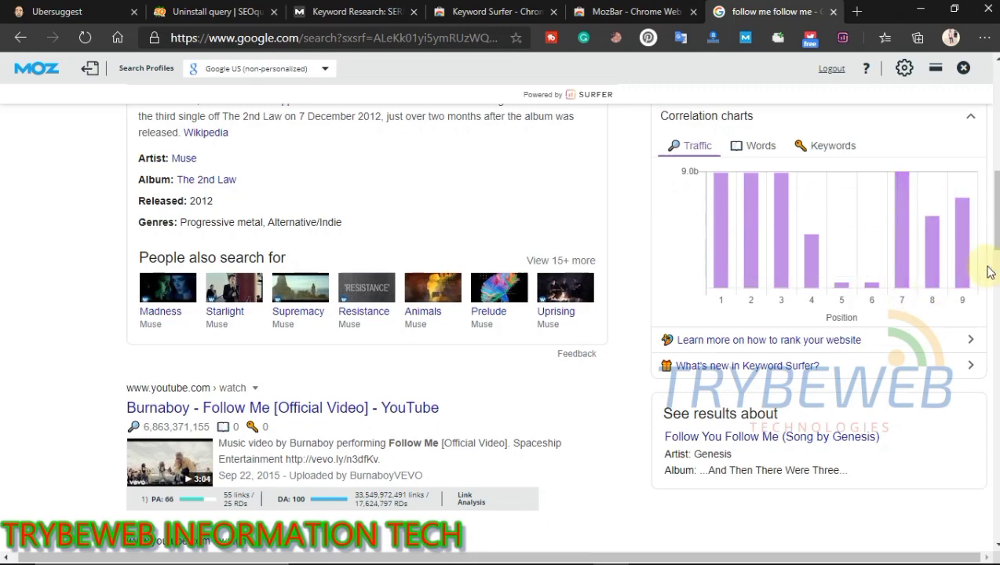
pyautogui.scroll(-2, 971, 226)
pyautogui.scroll(10, 971, 226)
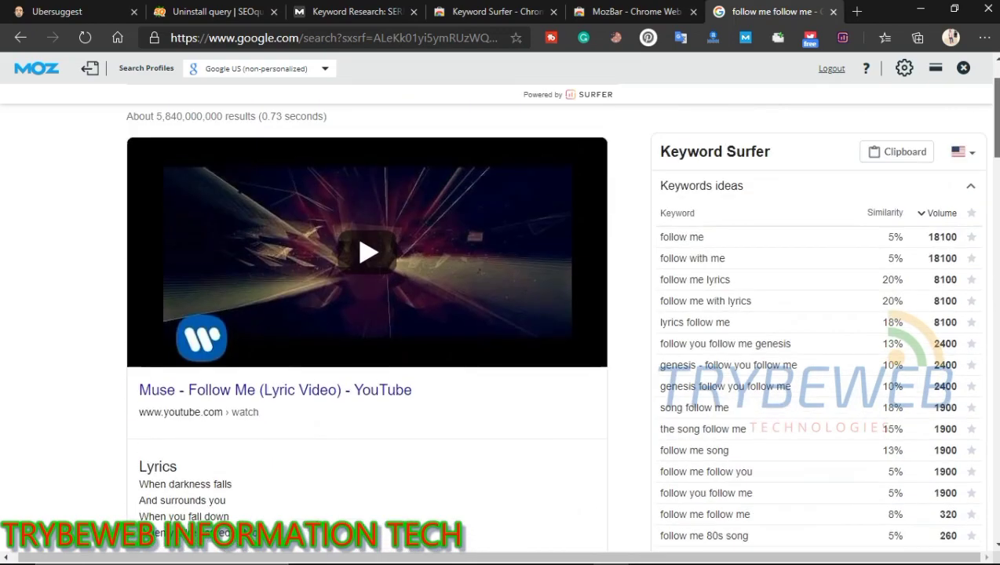
pyautogui.click(970, 245)
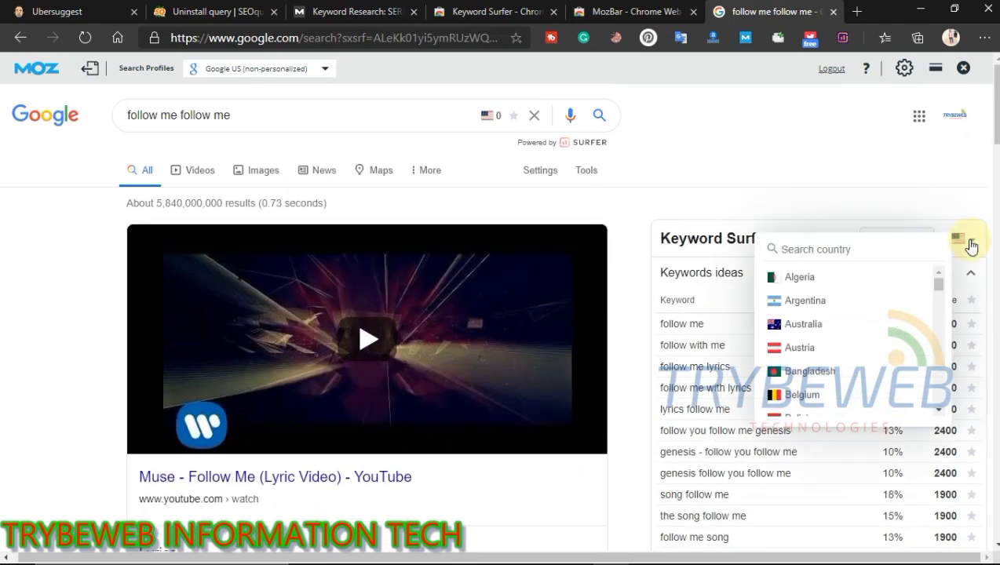